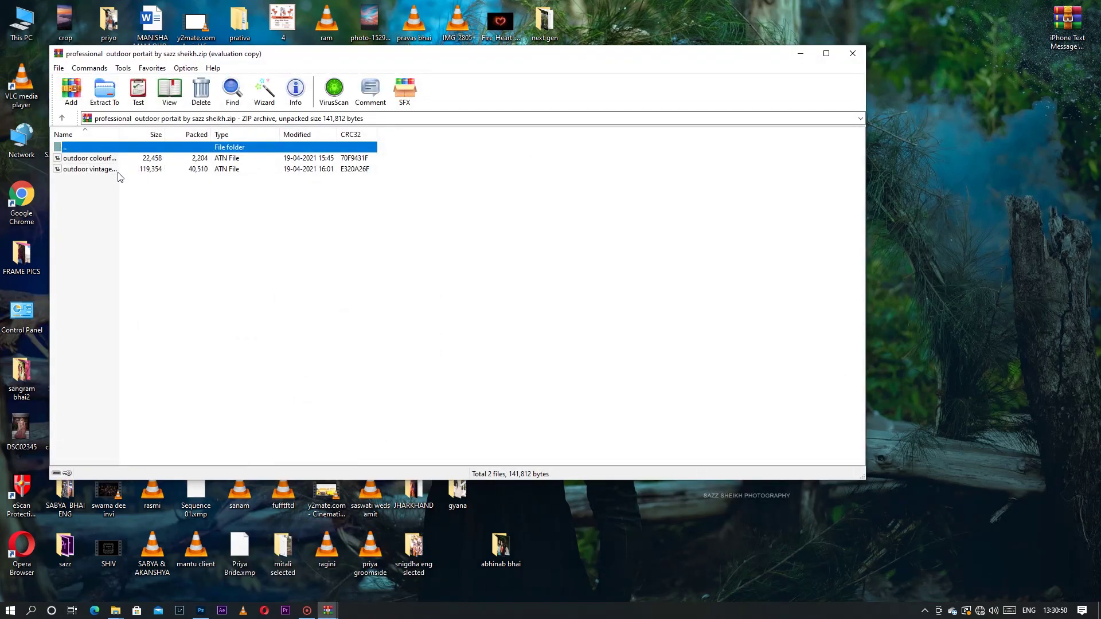
- Place the suj photo from the Pictures folder into the open suj.jpg document in Photoshop at full canvas size
click(801, 54)
mouse_move(116, 610)
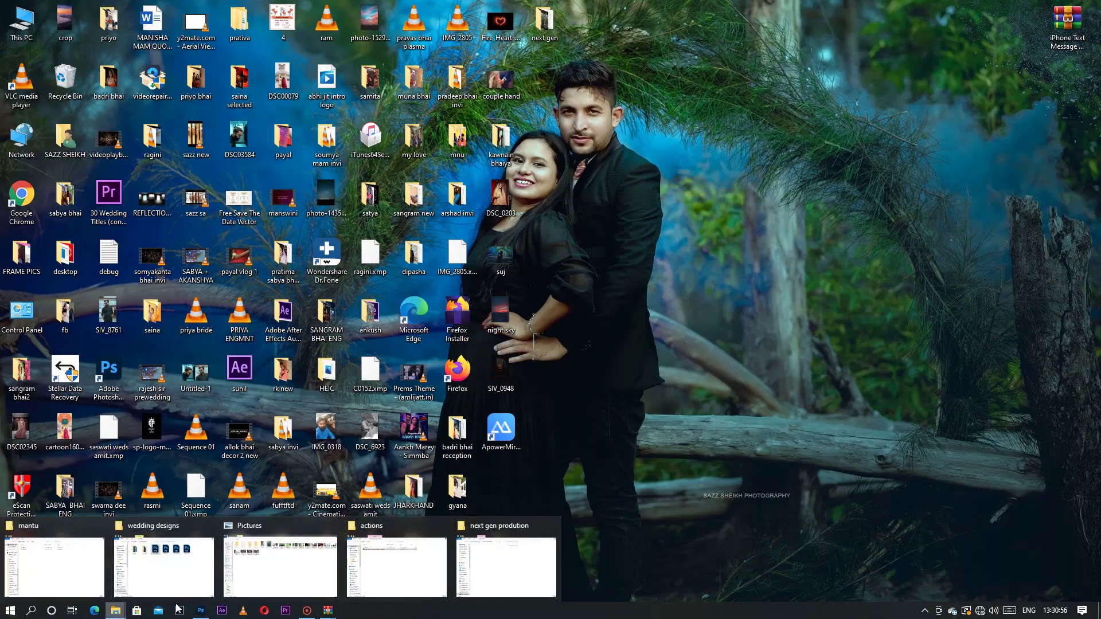
click(308, 548)
drag(424, 95, 523, 367)
drag(608, 294, 515, 298)
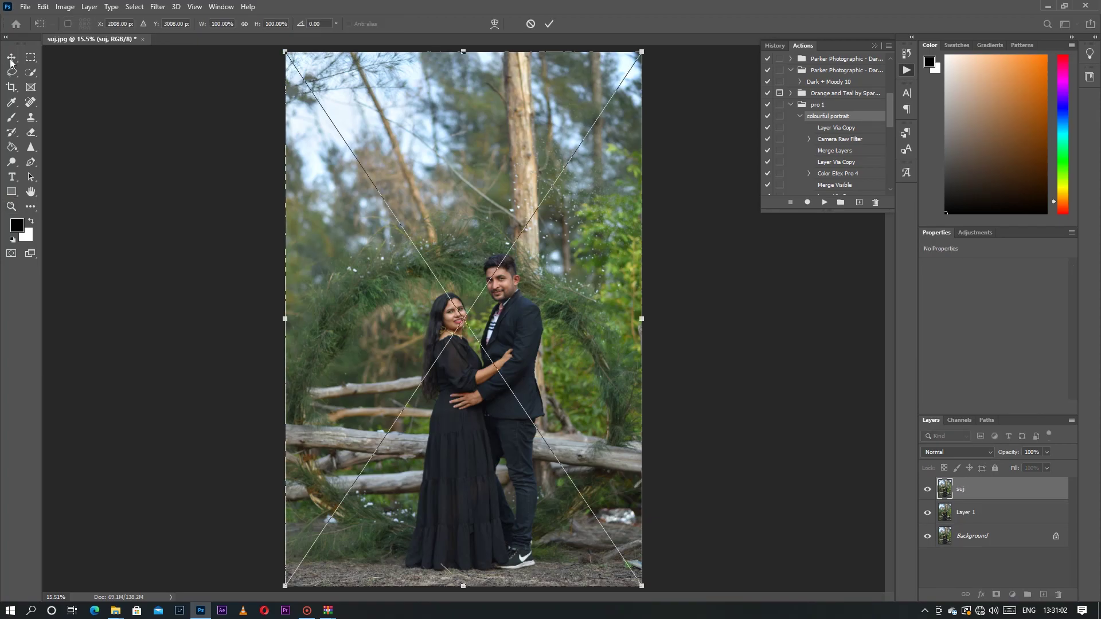
key(Return)
click(10, 206)
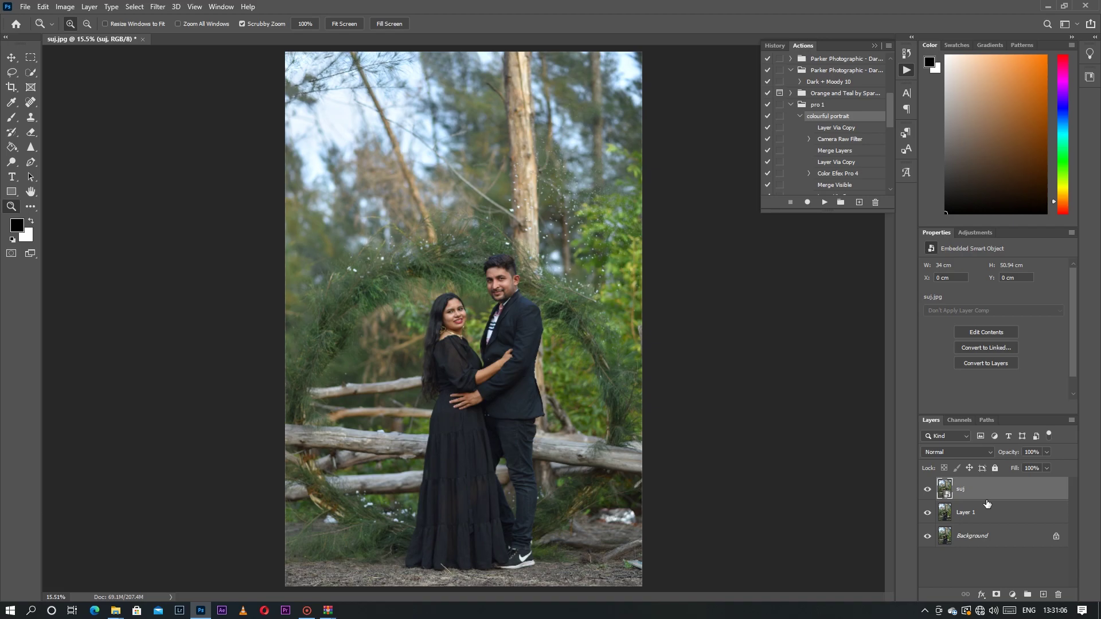
- Merge all layers into the Background and duplicate it onto a new layer
key(ctrl+shift+e)
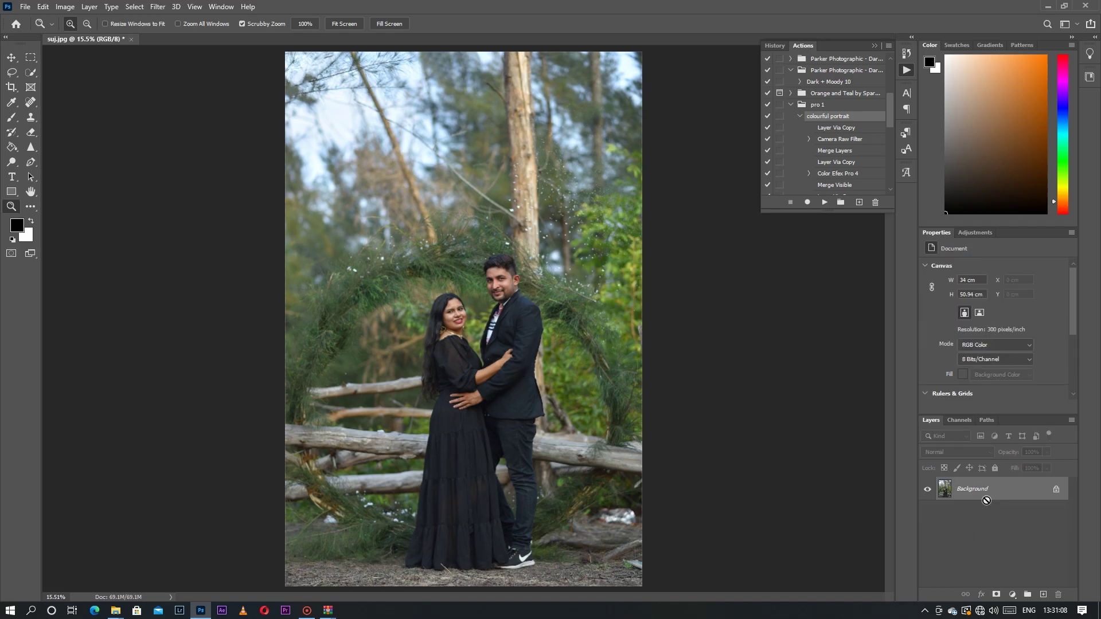
key(ctrl+j)
key(ctrl+plus)
key(ctrl+plus)
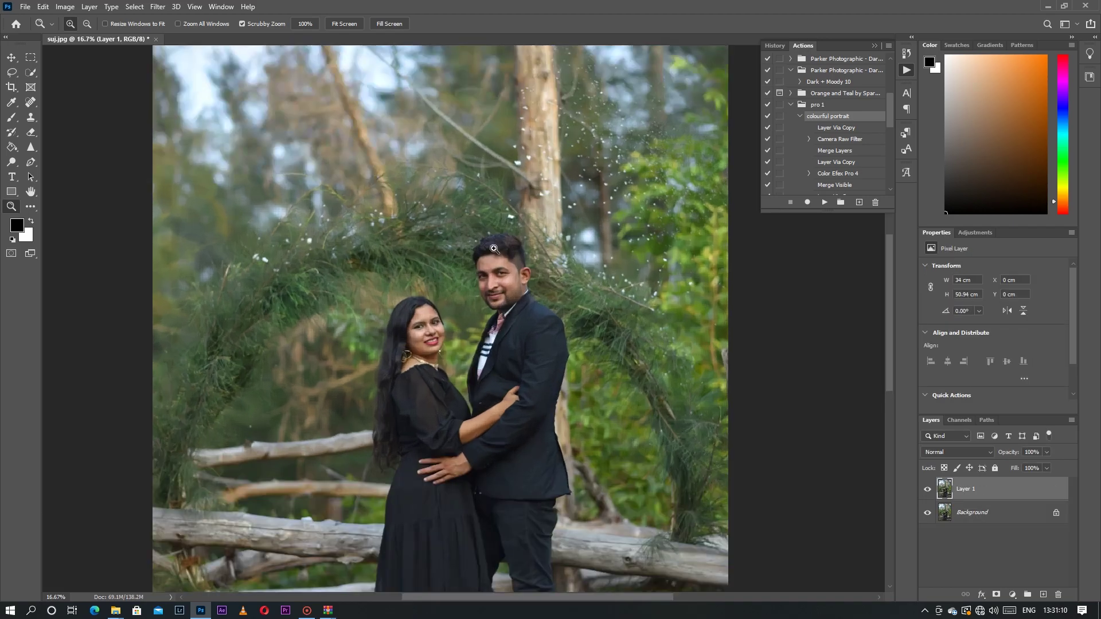
click(345, 26)
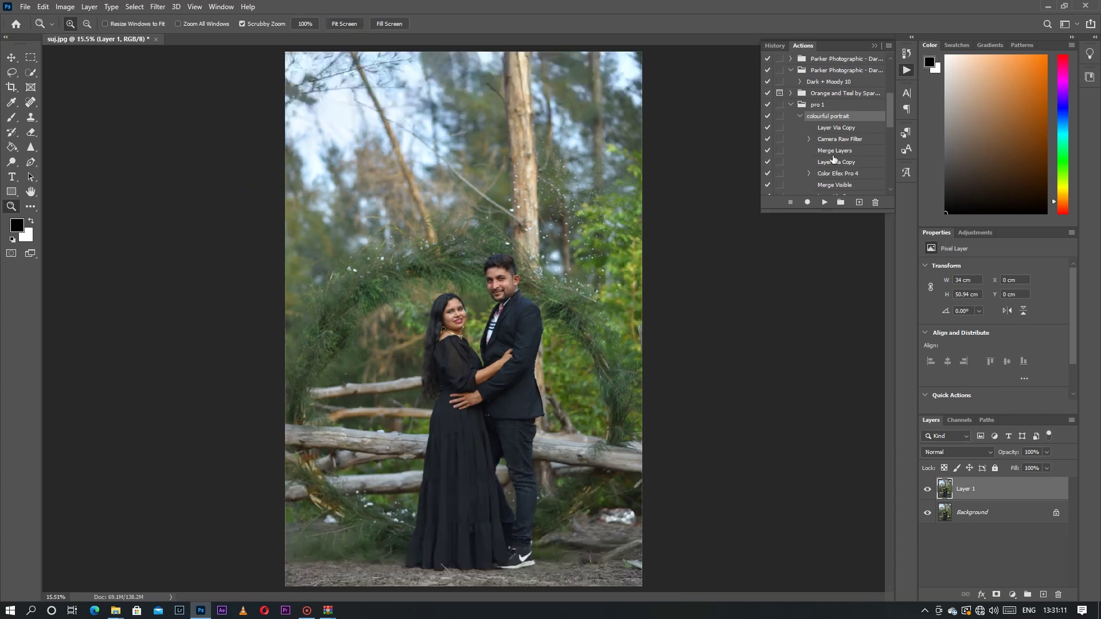
- Play the colourful portrait action from the pro 1 set on the duplicated layer
click(905, 70)
click(905, 70)
click(905, 71)
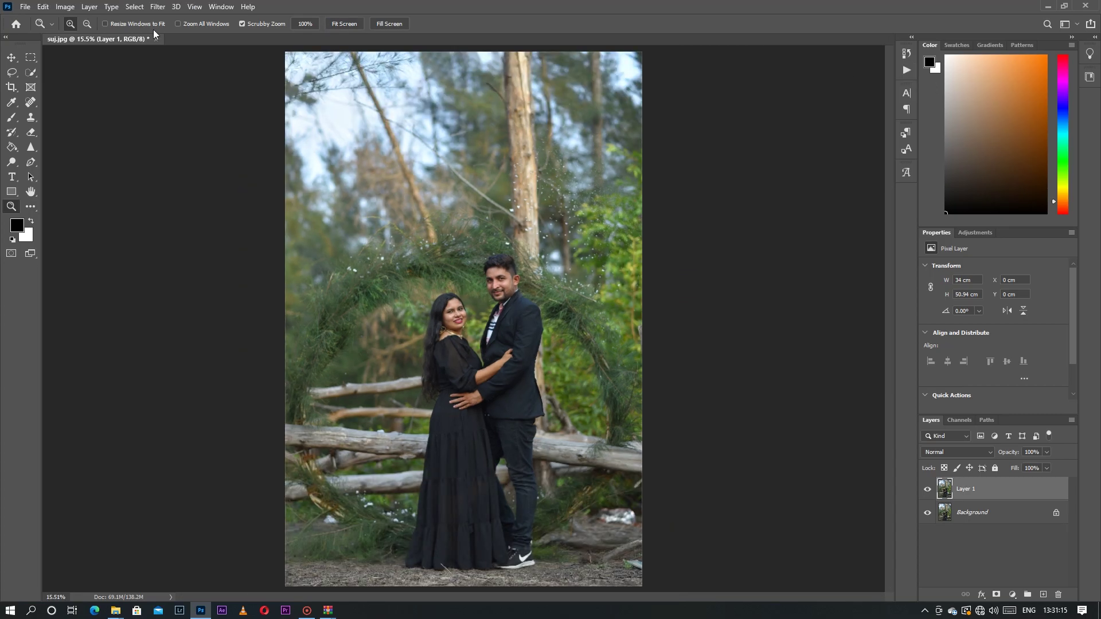
click(218, 6)
click(261, 86)
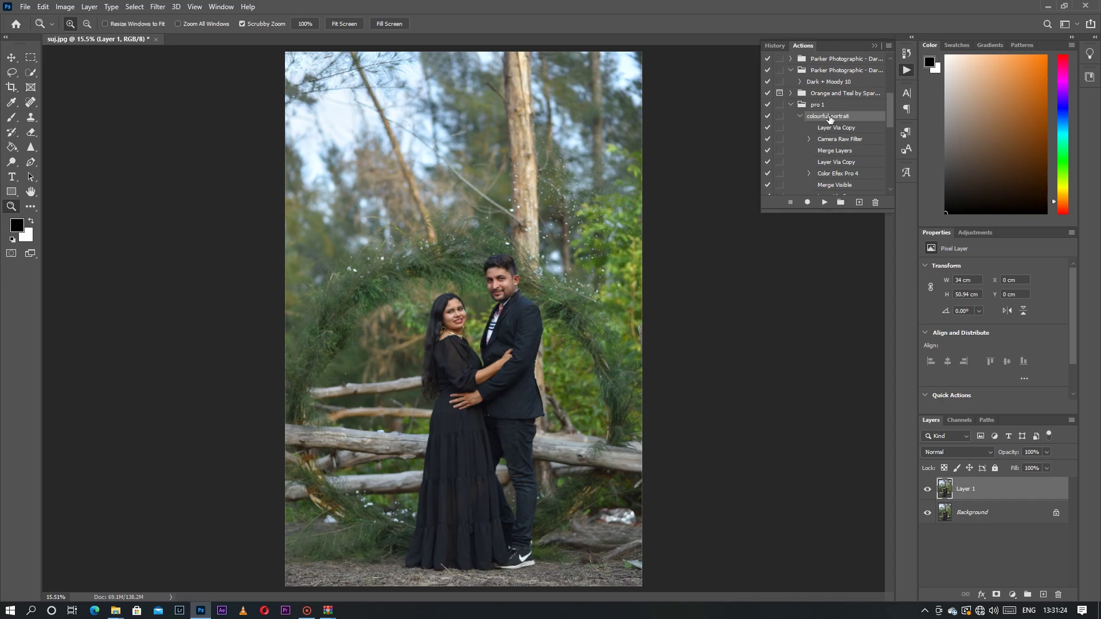
click(825, 202)
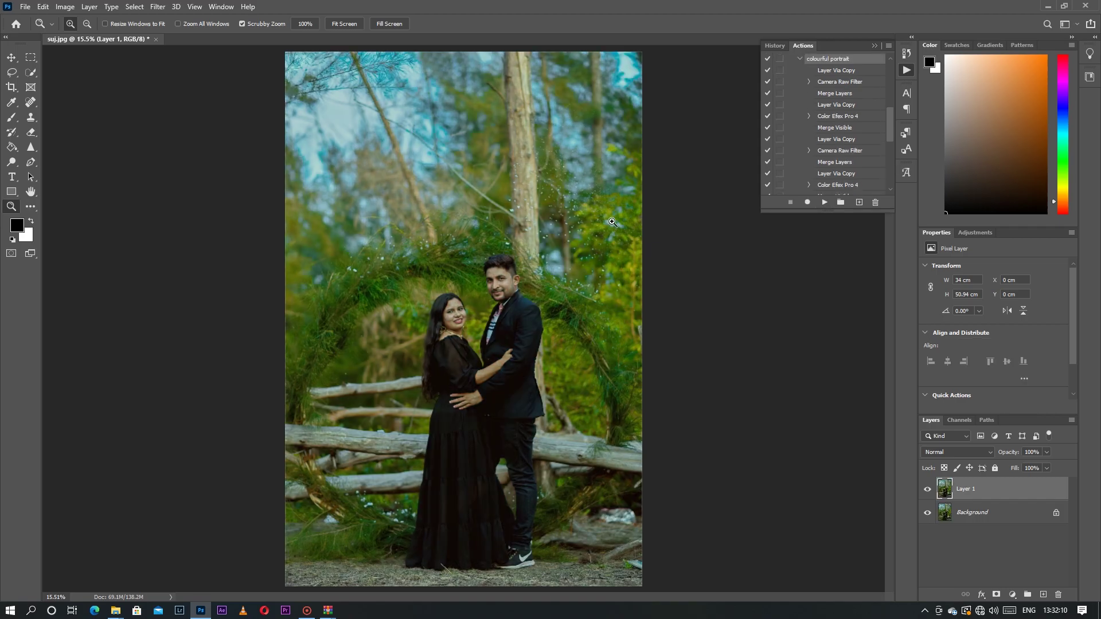
- Examine the couple's faces in the graded image and open the original suj photo from the Pictures folder for comparison
drag(487, 303, 472, 164)
click(356, 25)
drag(506, 282, 507, 282)
click(507, 282)
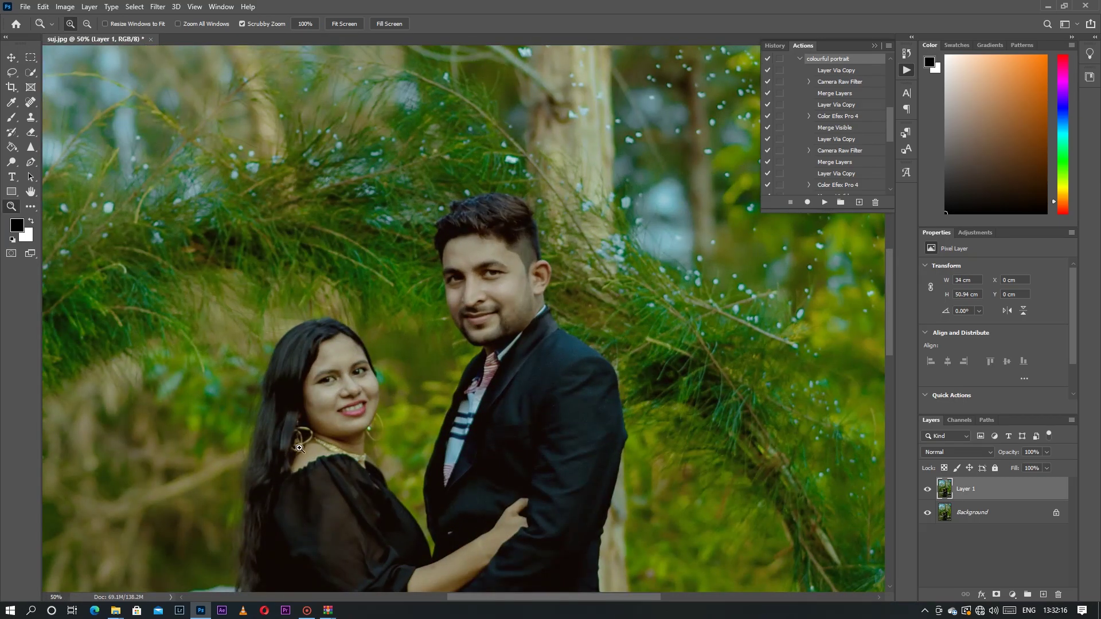
mouse_move(119, 613)
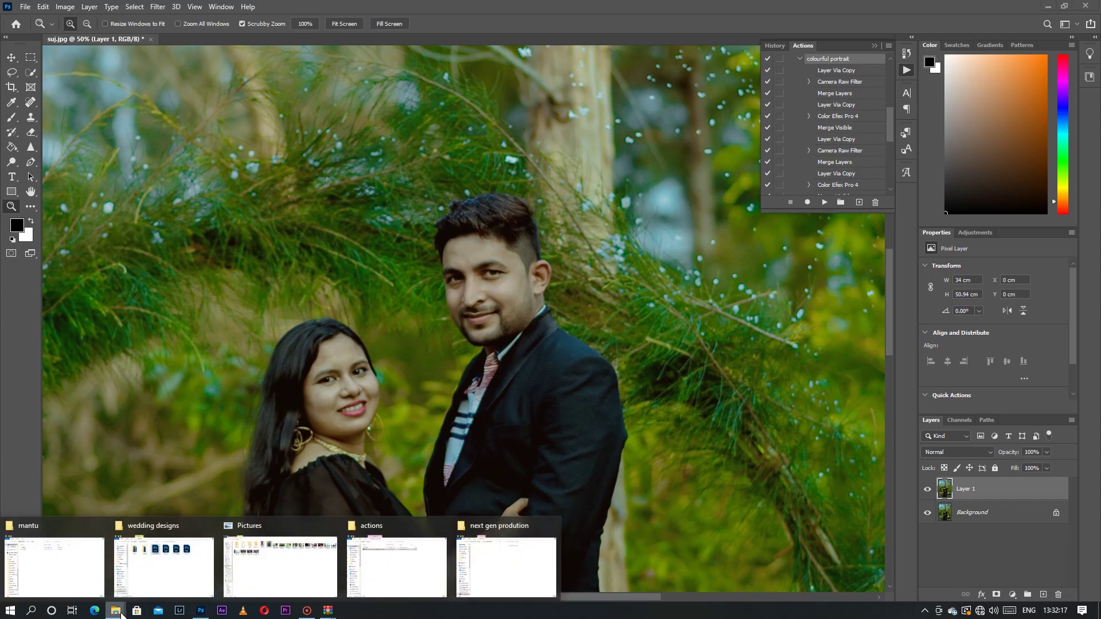
click(296, 579)
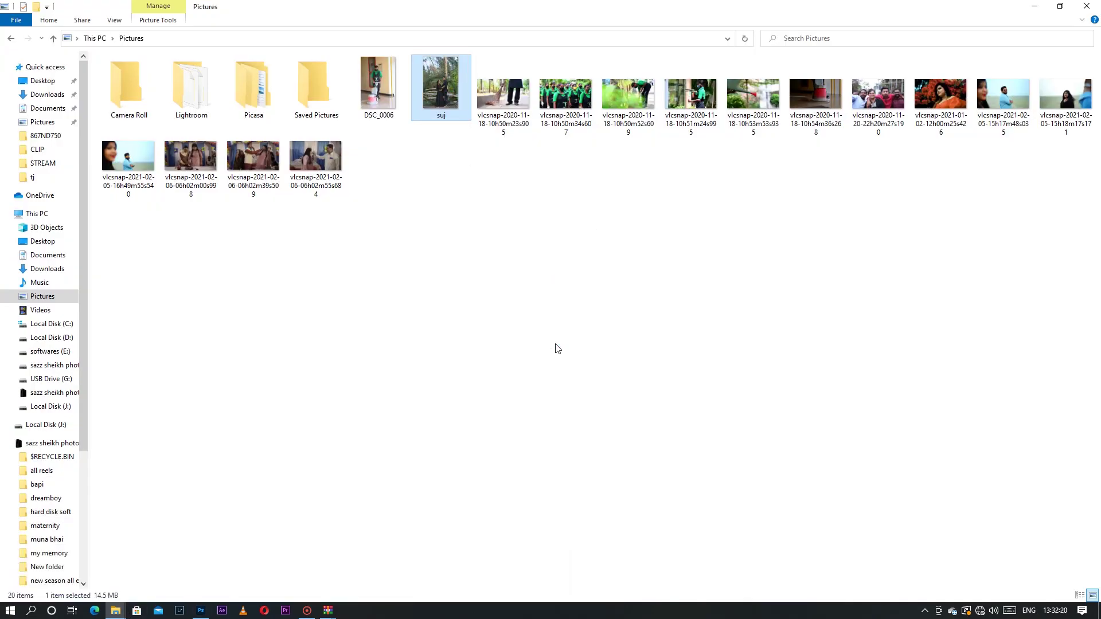
scroll(575, 298, up, 3)
scroll(575, 298, up, 2)
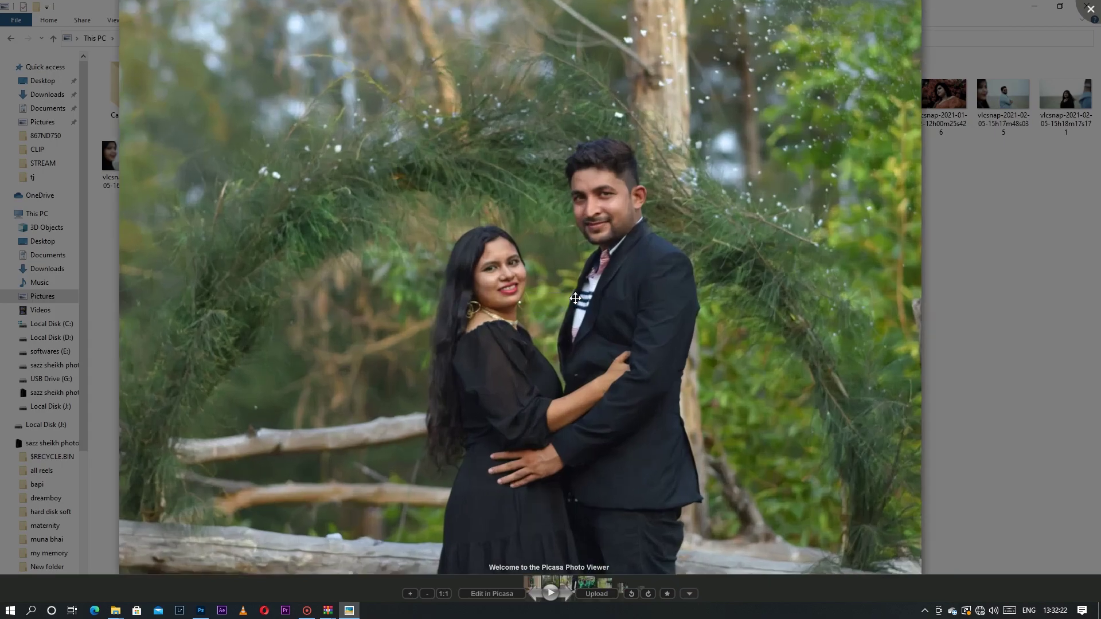
- Compare the whole graded image in Photoshop with the full original suj photo in the Picasa viewer
click(202, 610)
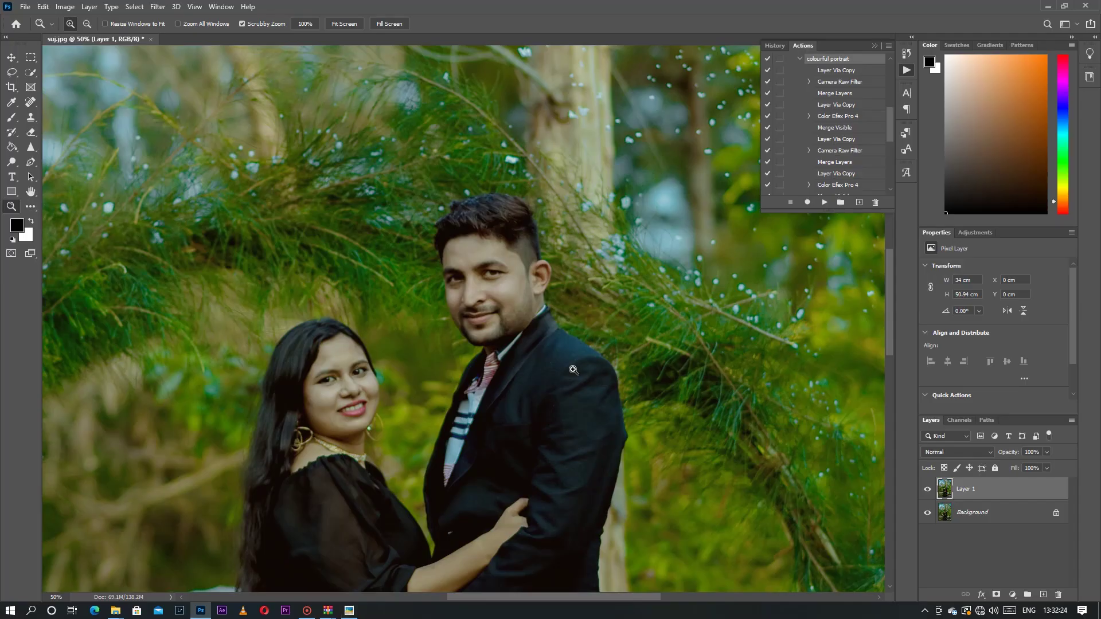
click(355, 28)
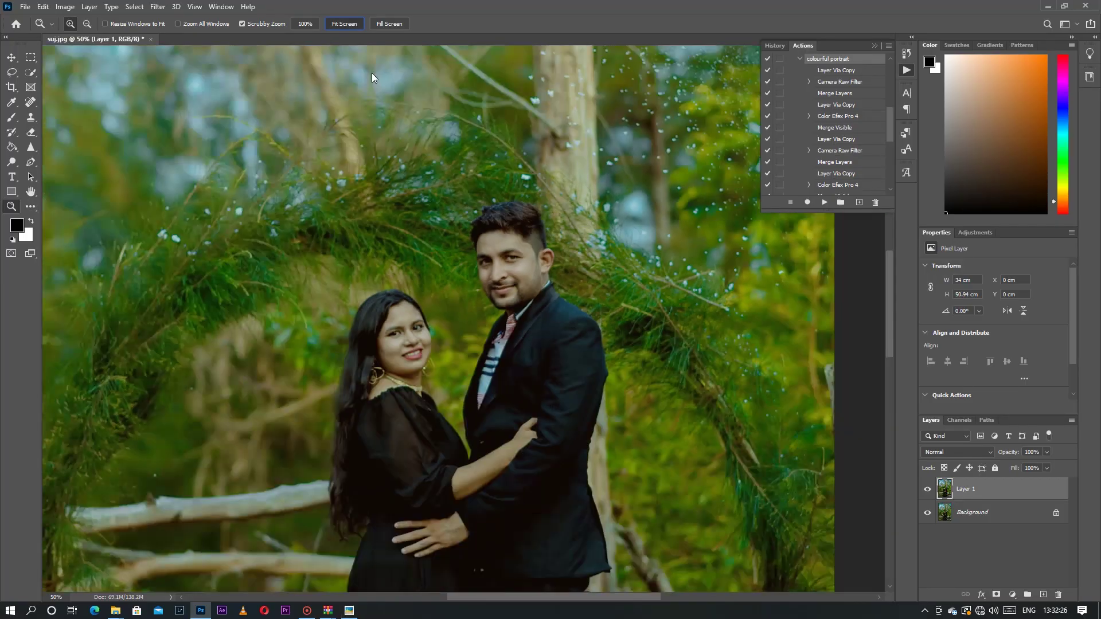
click(516, 251)
click(516, 252)
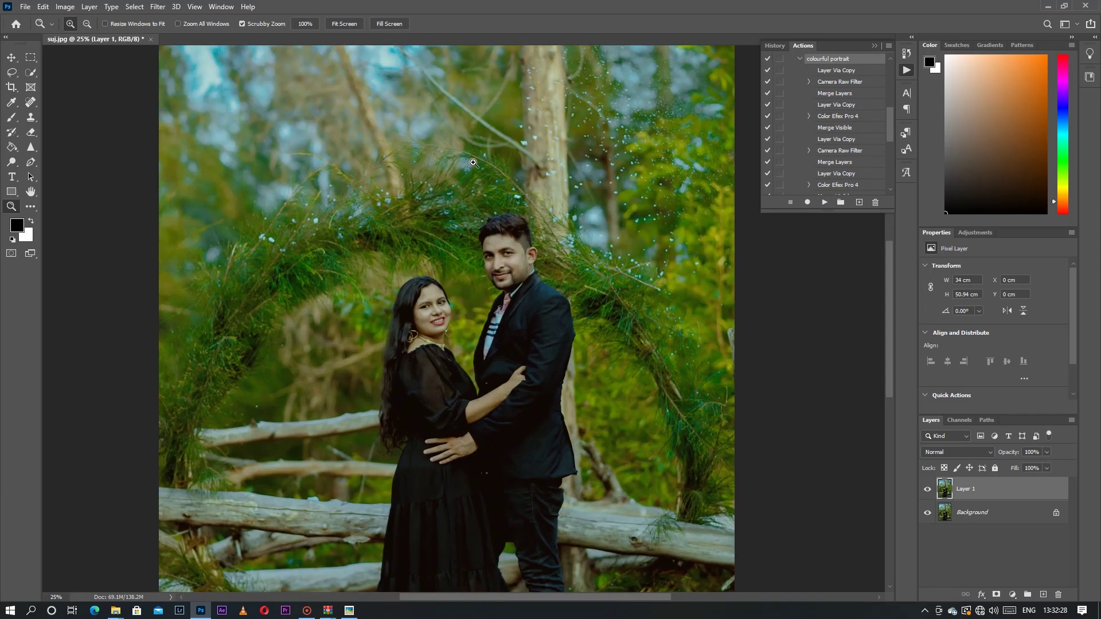
click(360, 24)
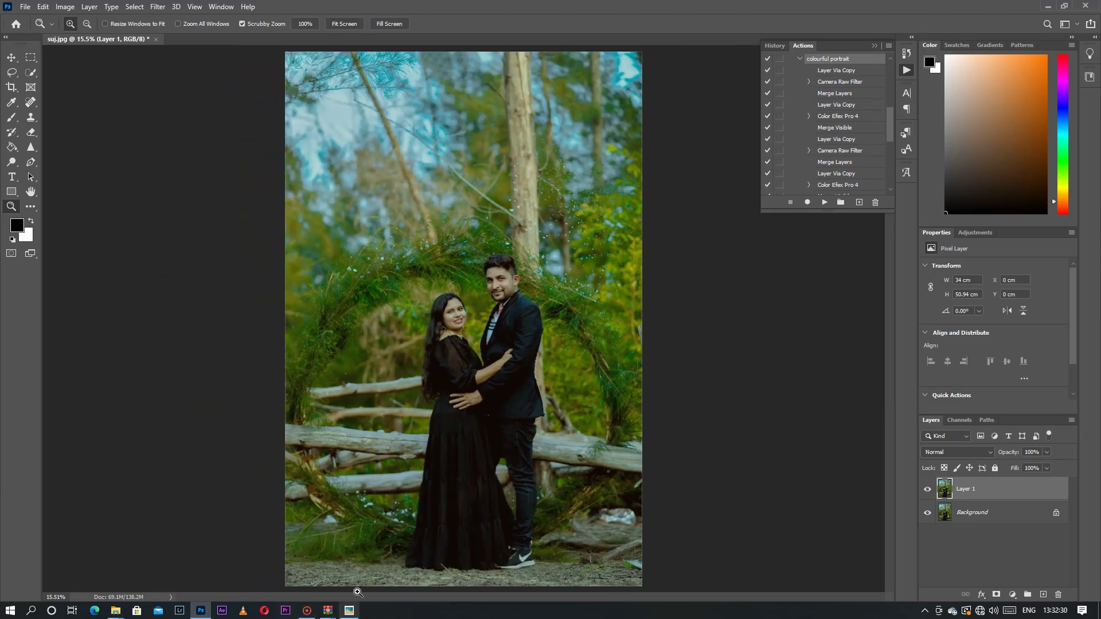
click(349, 610)
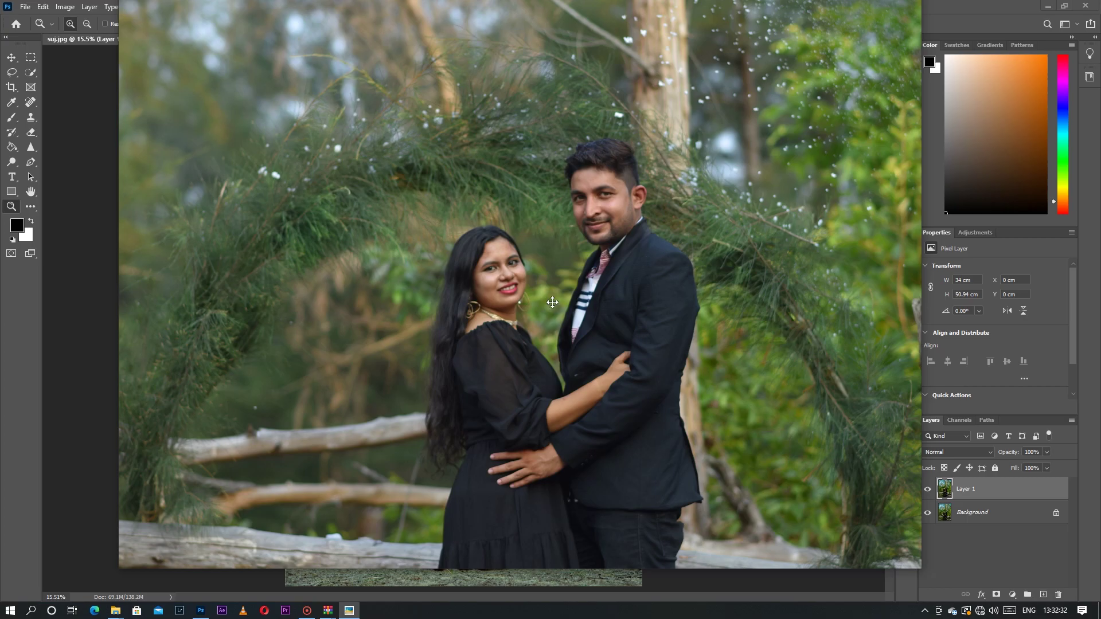
scroll(552, 303, down, 2)
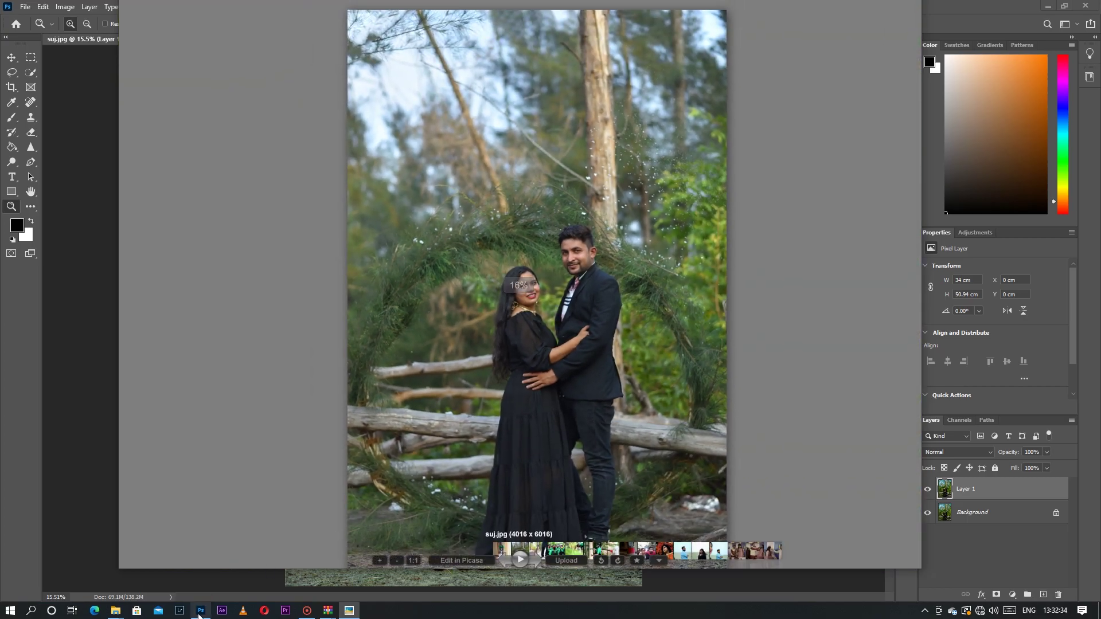
click(201, 610)
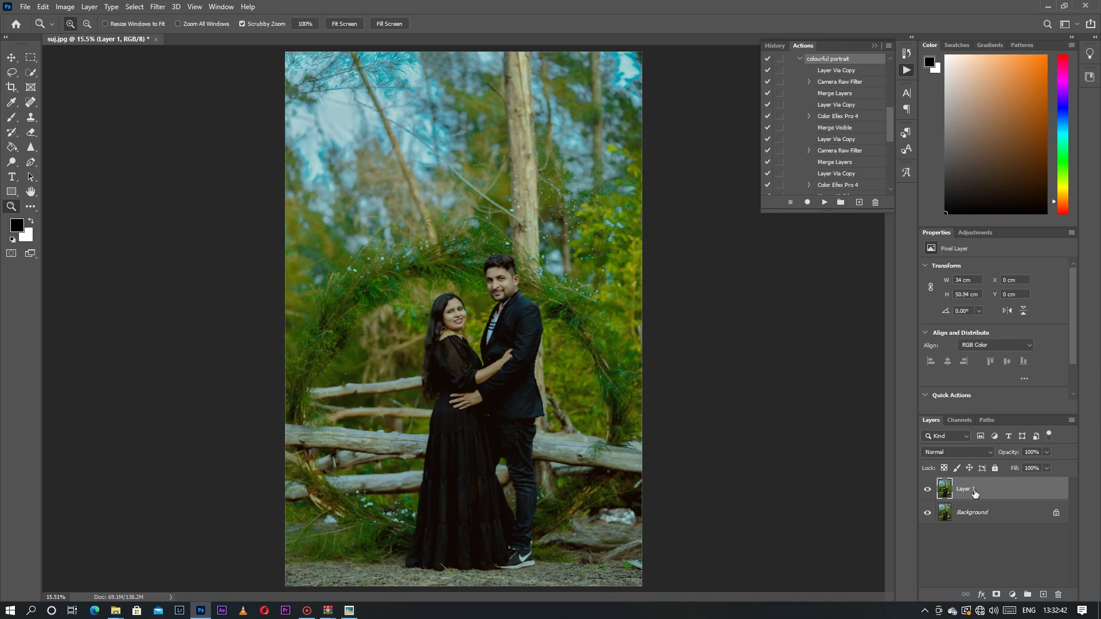
- Apply the Camera Raw filter to the upper layer with the Color Mixer's Oranges hue at -54, checking the skin tones up close
click(161, 7)
click(184, 73)
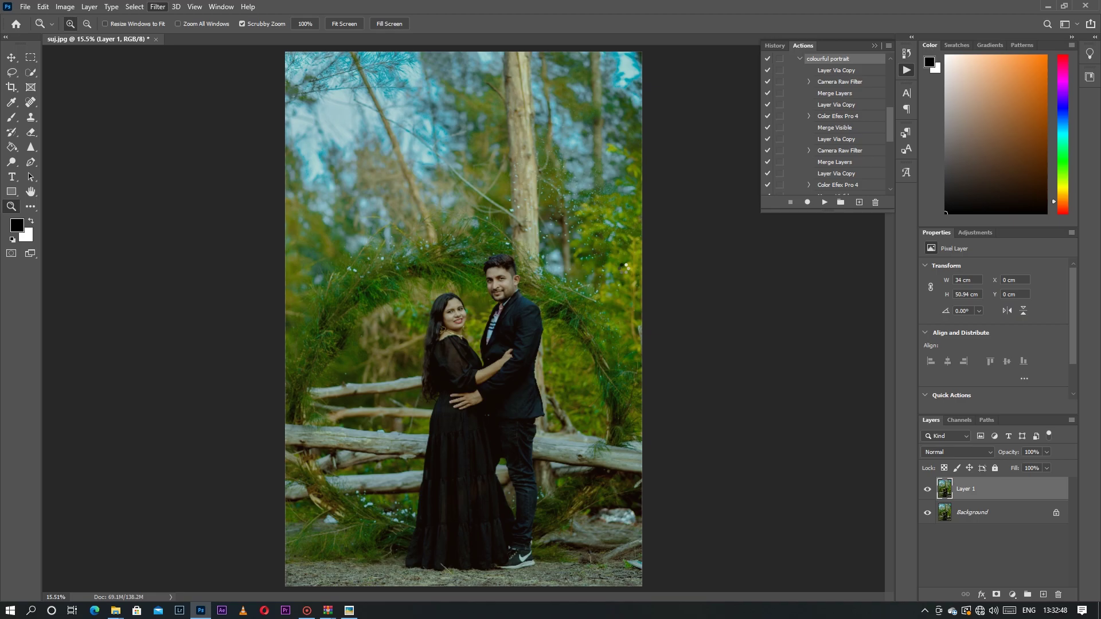
scroll(967, 279, up, 3)
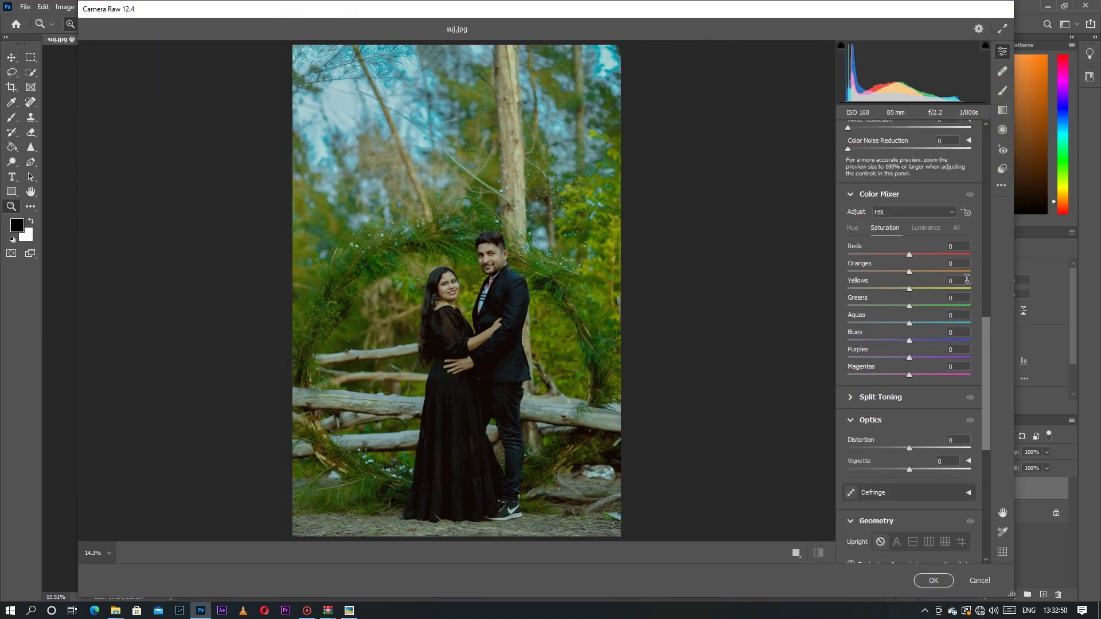
scroll(967, 281, up, 1)
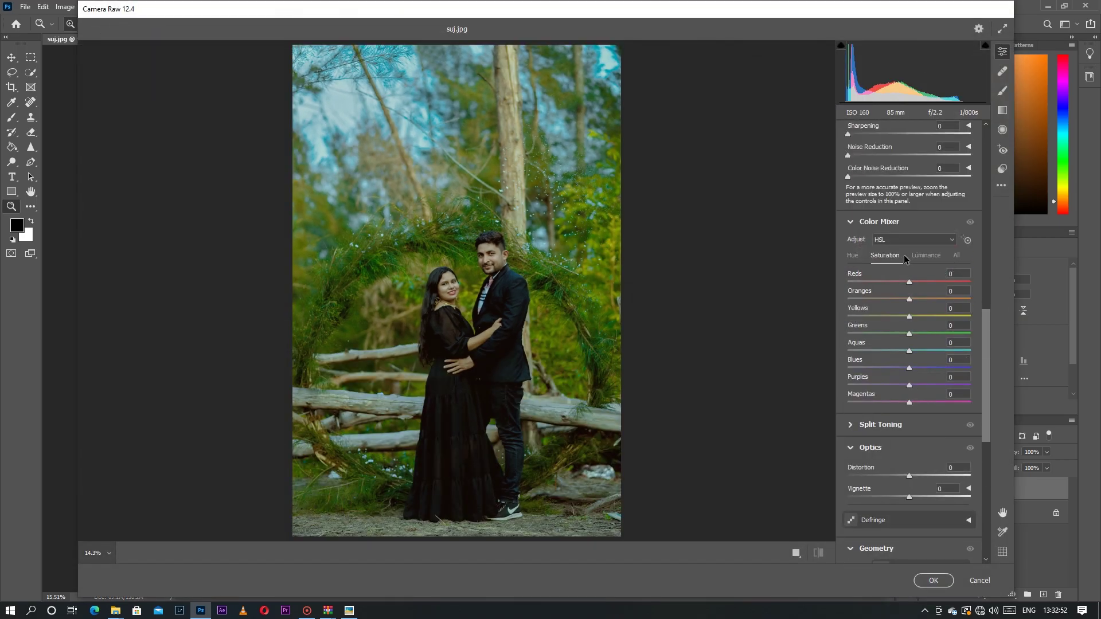
click(852, 256)
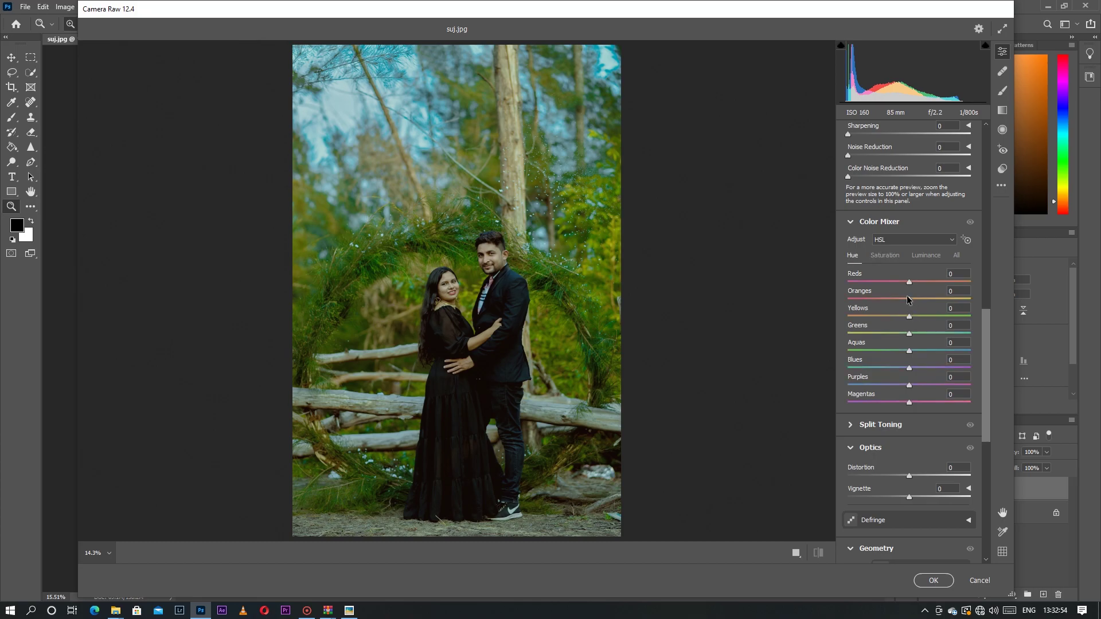
drag(913, 304, 877, 302)
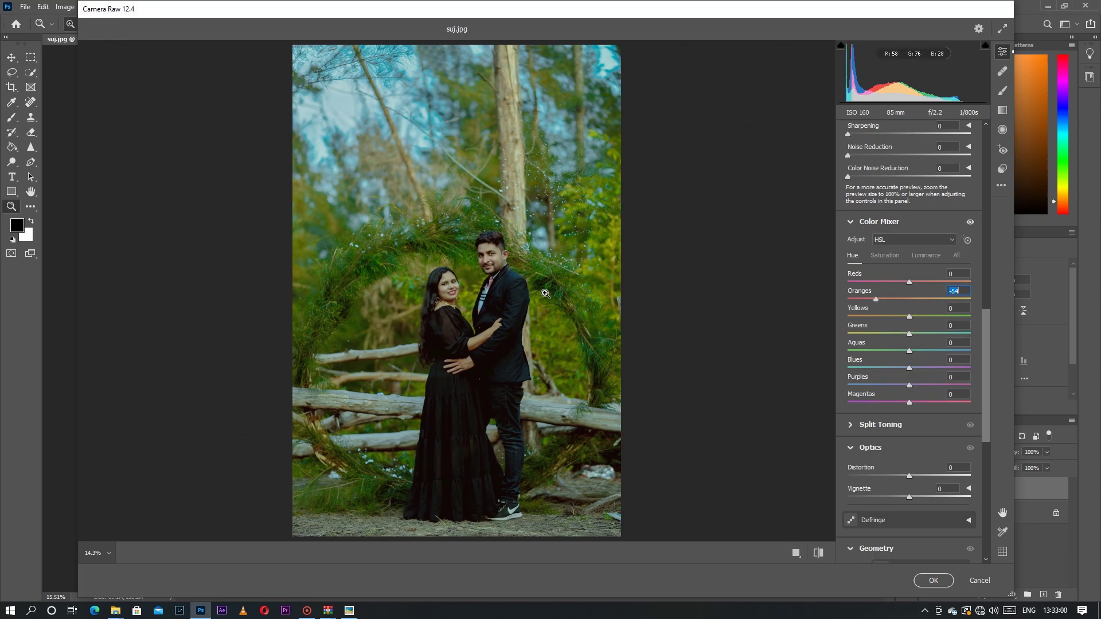
click(497, 257)
alt+click(469, 310)
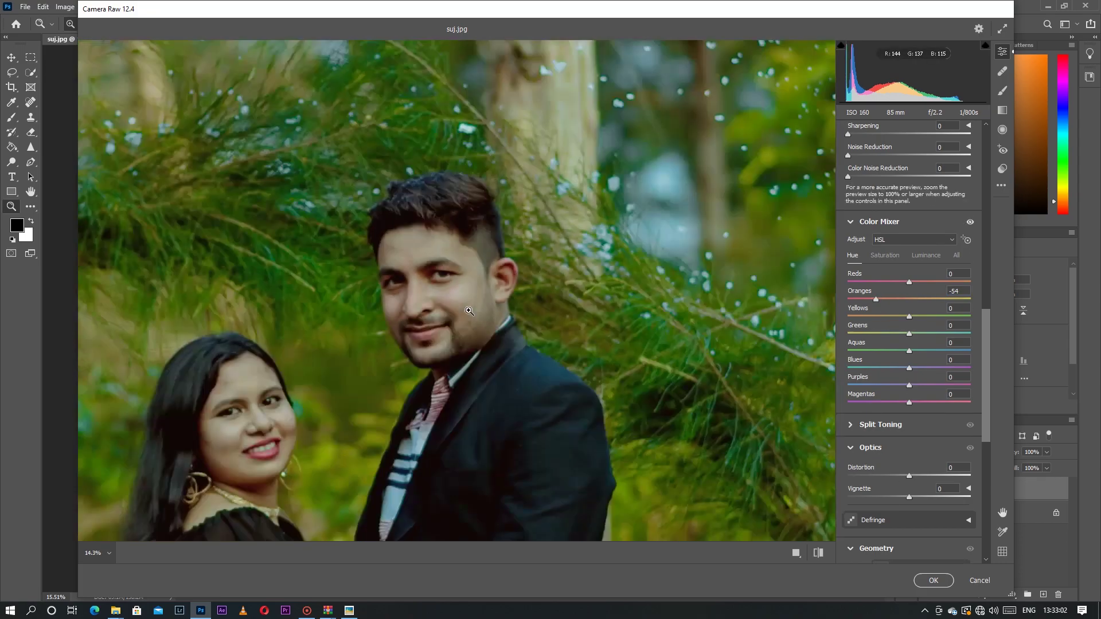
click(479, 257)
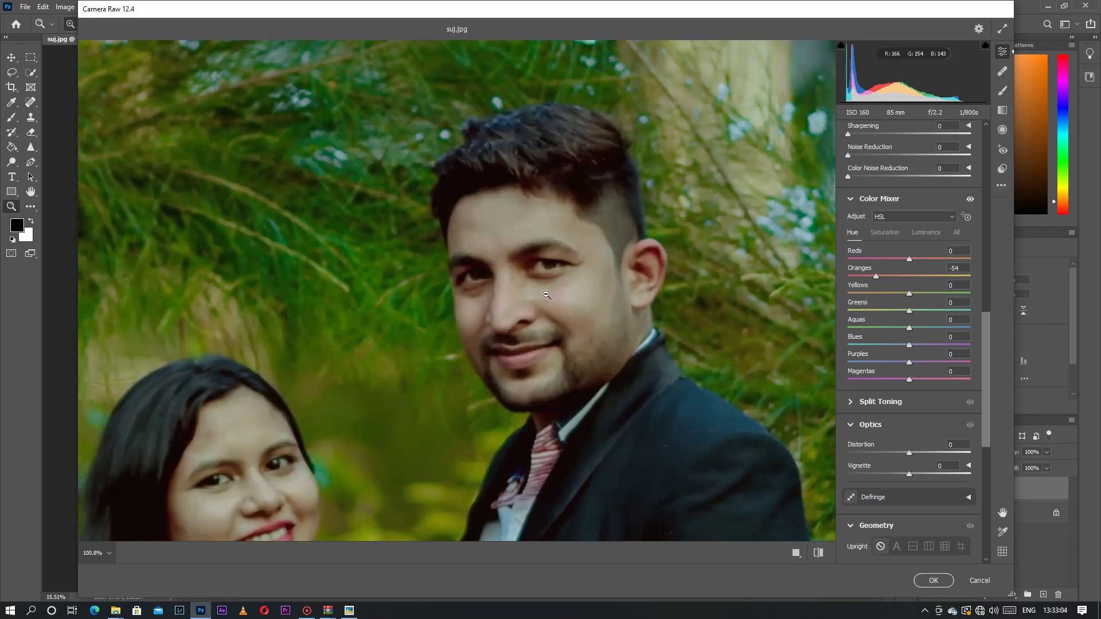
key(ctrl+0)
click(934, 581)
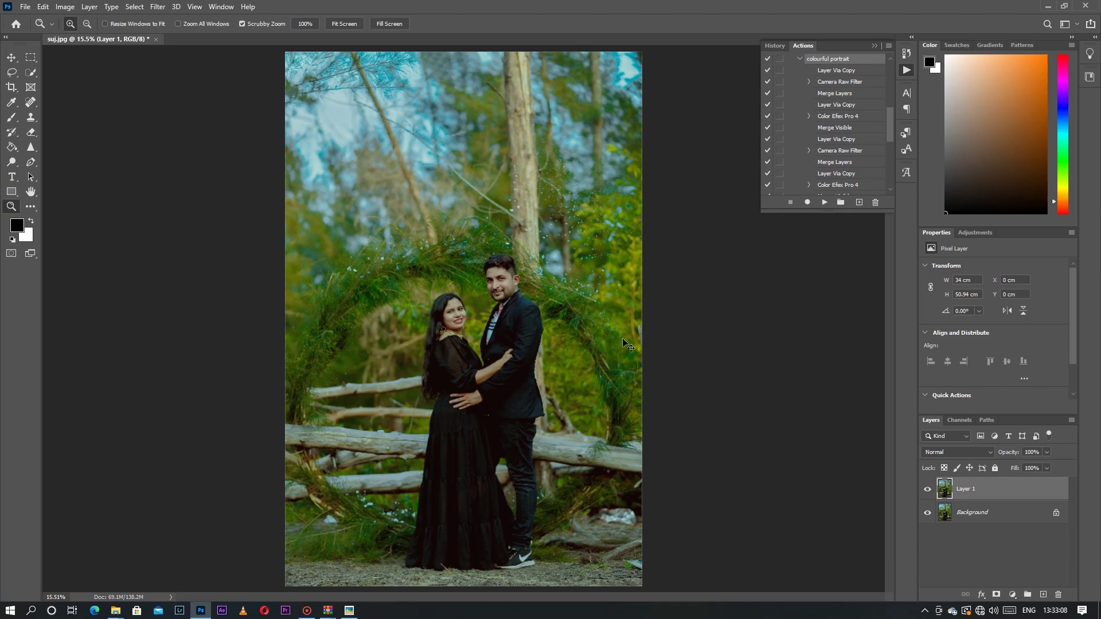
- Apply a Color Lookup adjustment to the upper layer using the Crisp_Winter.look 3DLUT file
click(64, 7)
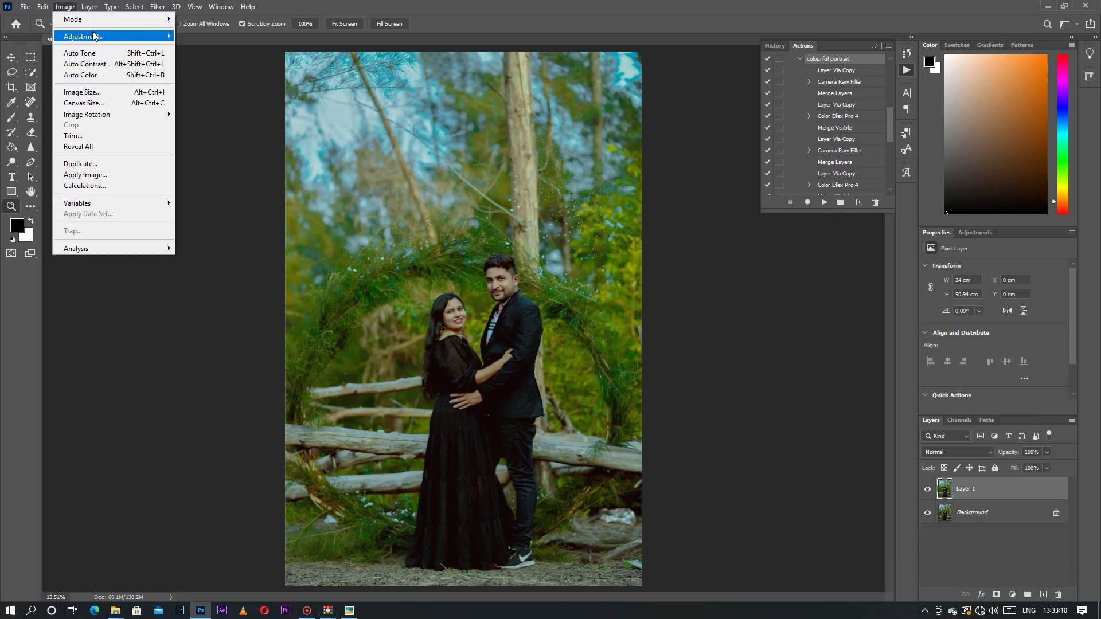
mouse_move(94, 36)
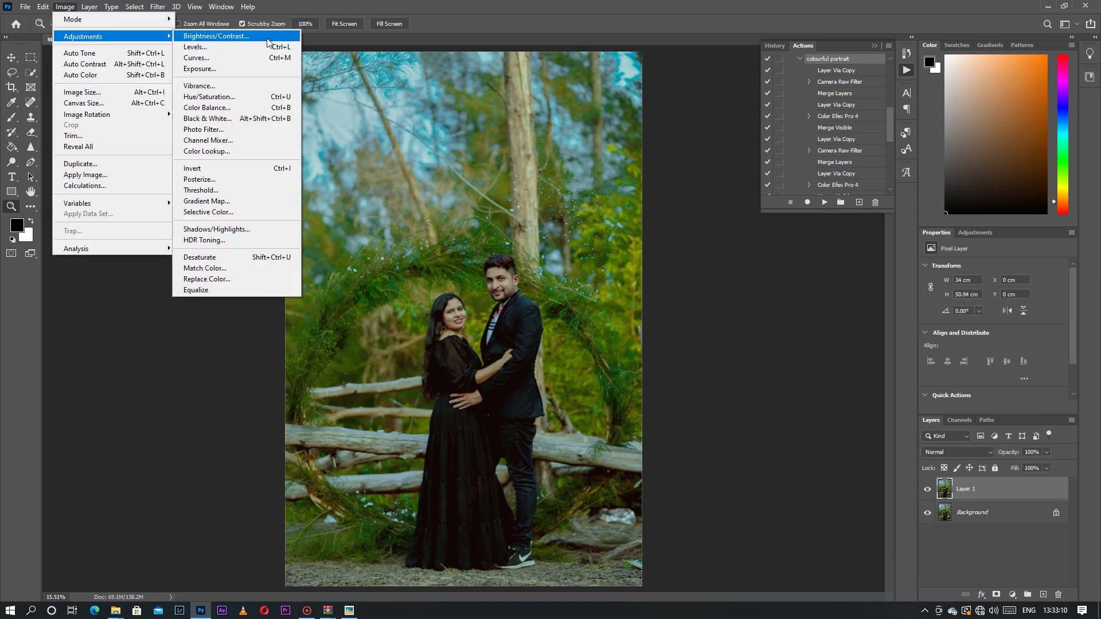
click(208, 151)
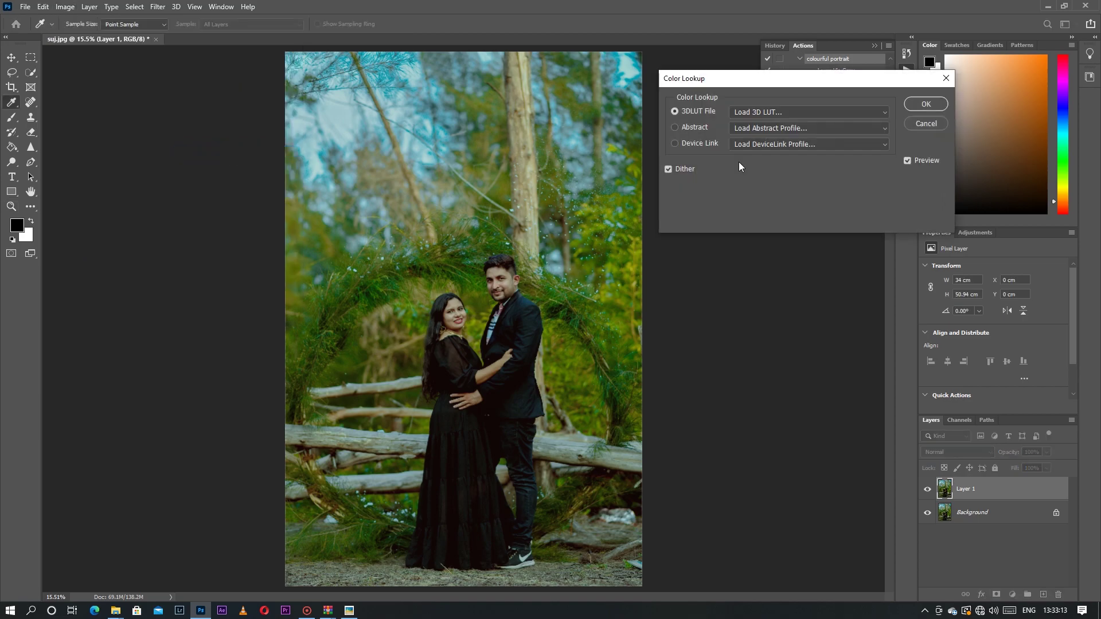
click(769, 112)
click(773, 210)
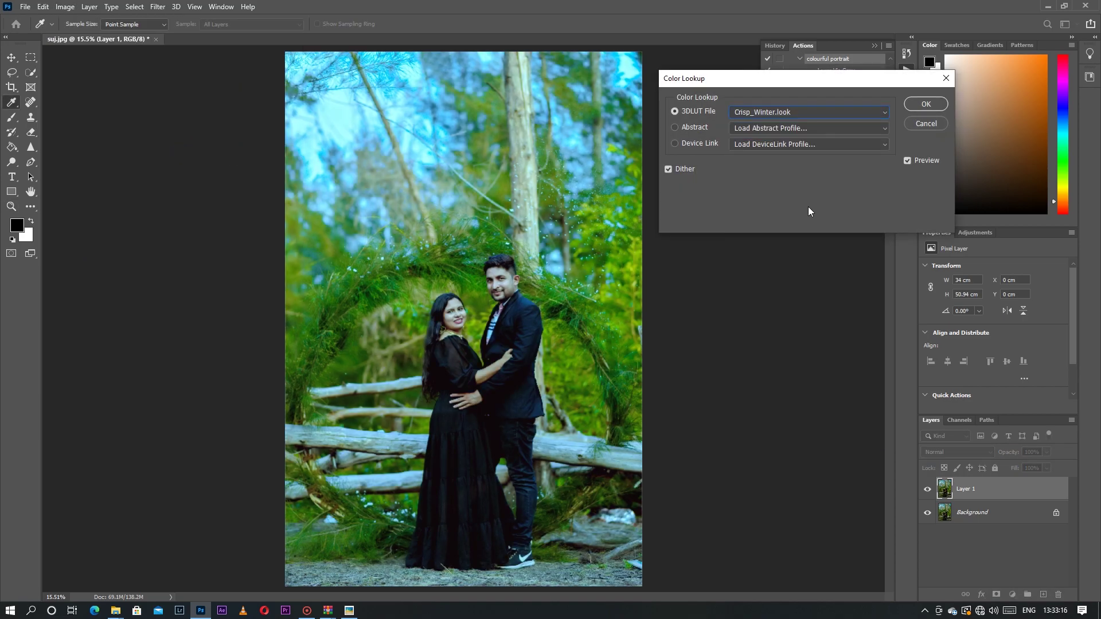
click(922, 105)
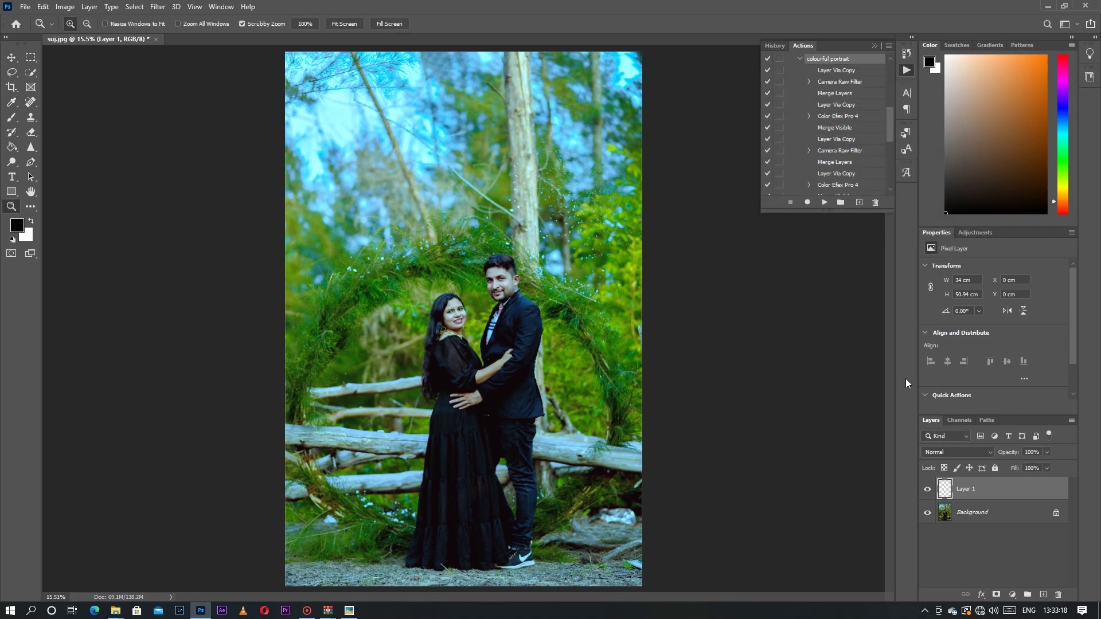
- Reduce the upper layer's opacity to 32%, toggling its visibility to compare the effect
click(1045, 451)
click(1024, 464)
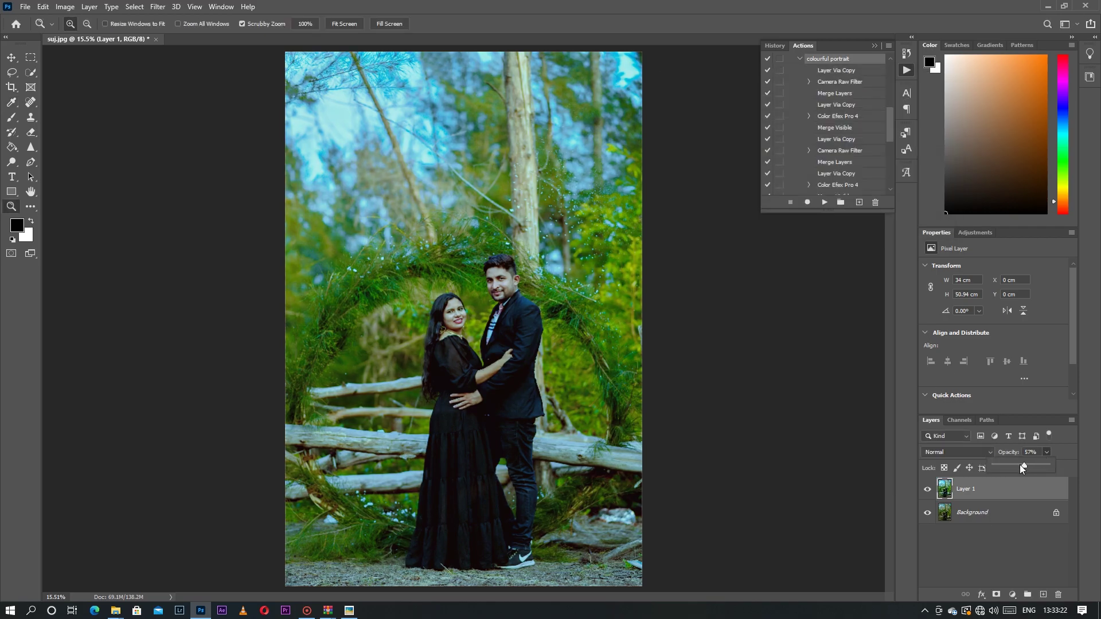
click(927, 490)
click(927, 490)
drag(1034, 465, 1033, 464)
click(935, 492)
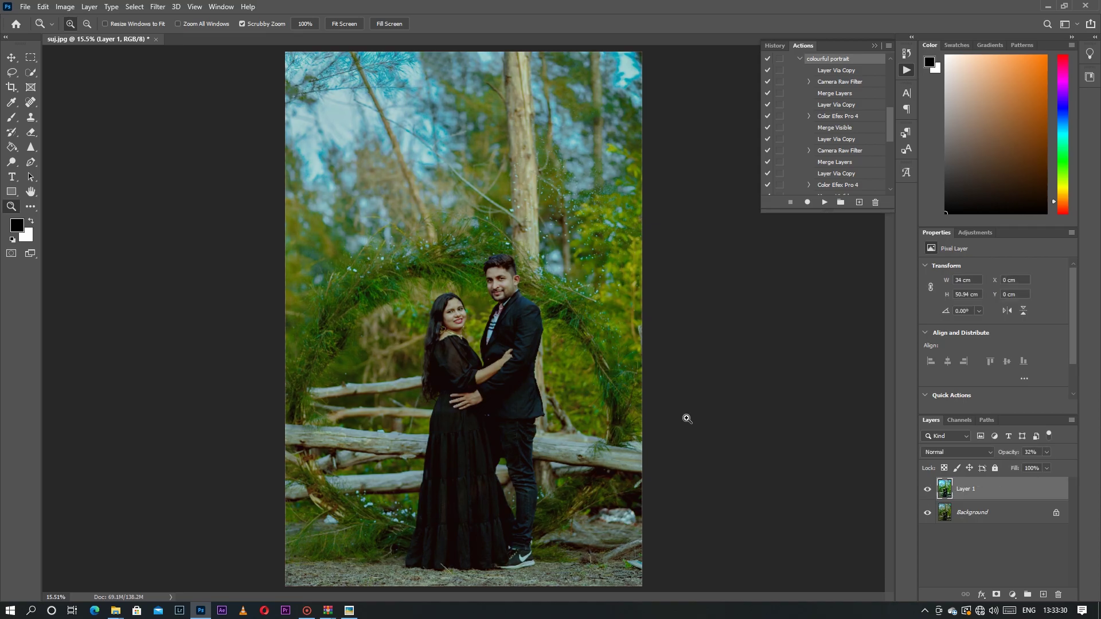
- Compare the couple's faces with the upper layer hidden and shown, and against the original suj photo in the Picasa viewer
scroll(499, 256, up, 5)
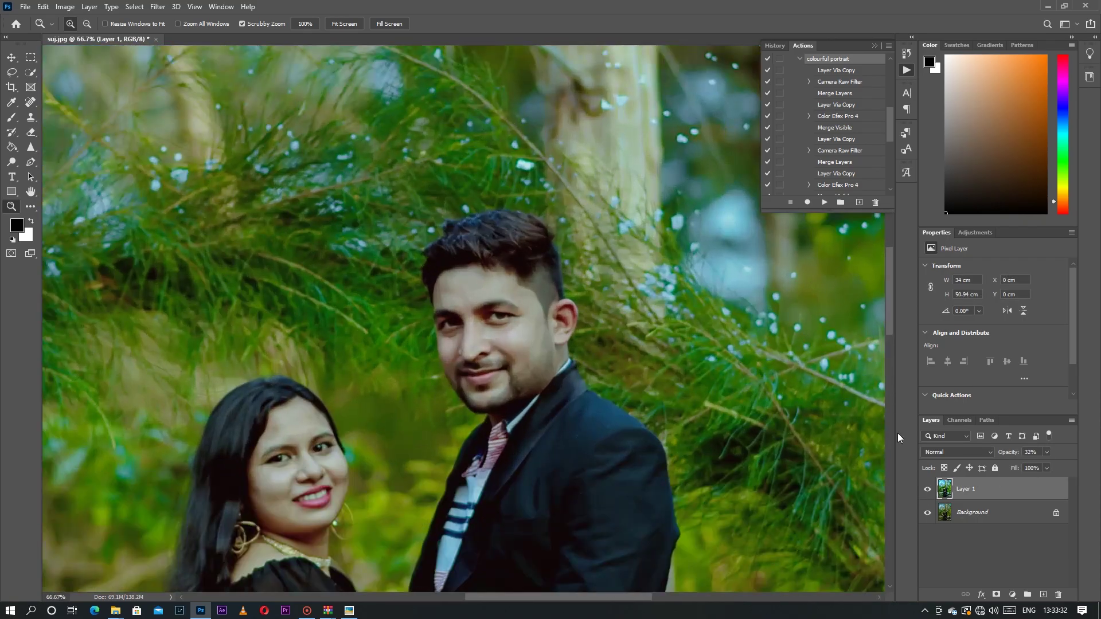
click(928, 491)
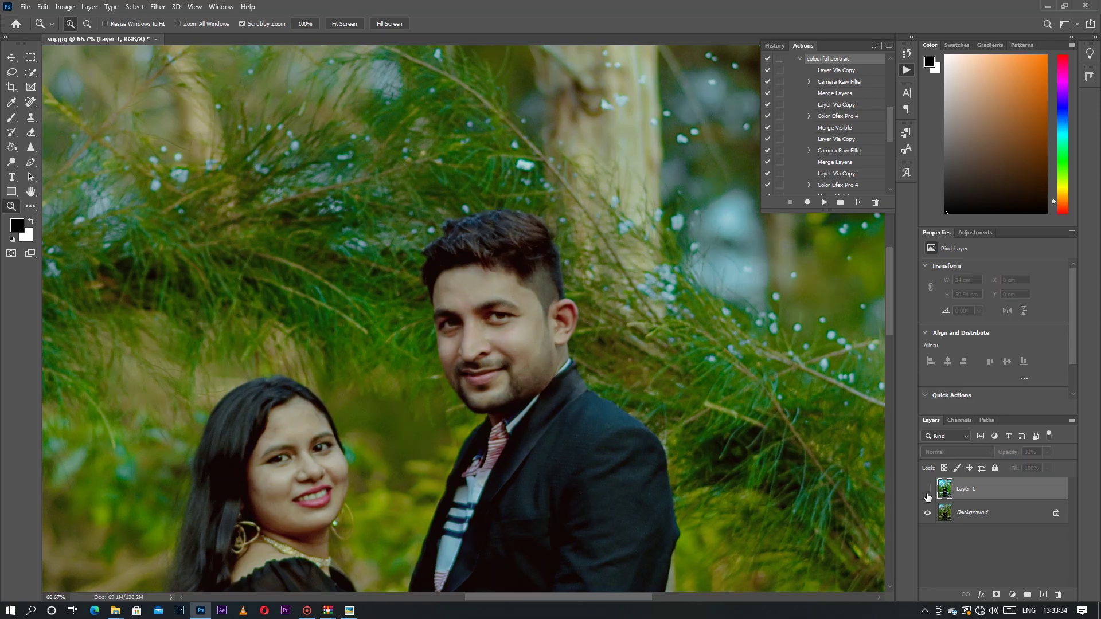
click(927, 491)
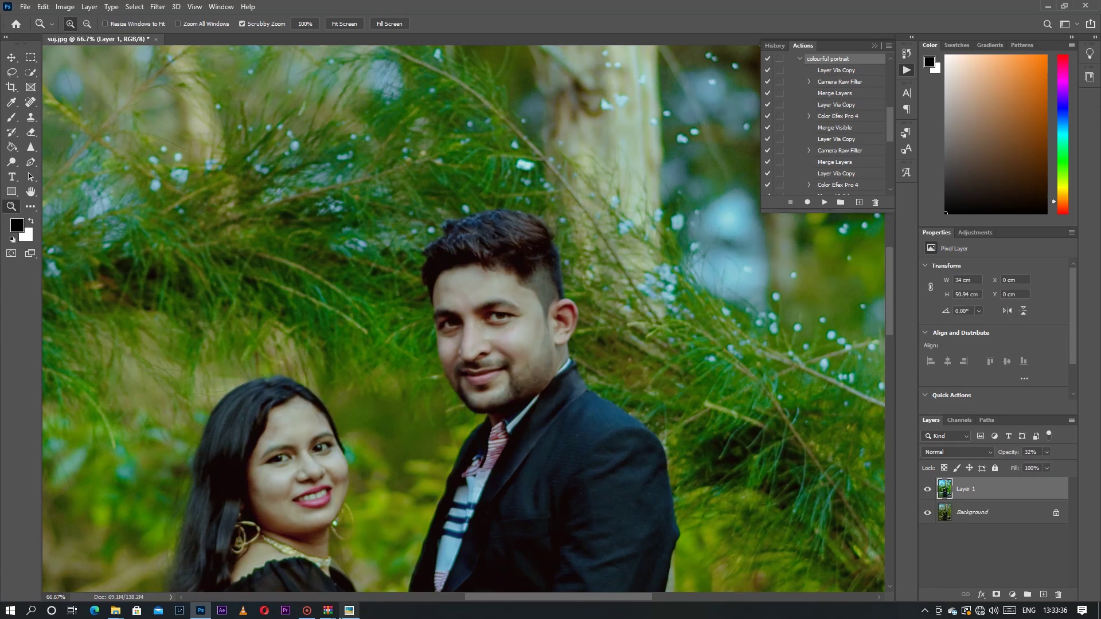
click(350, 611)
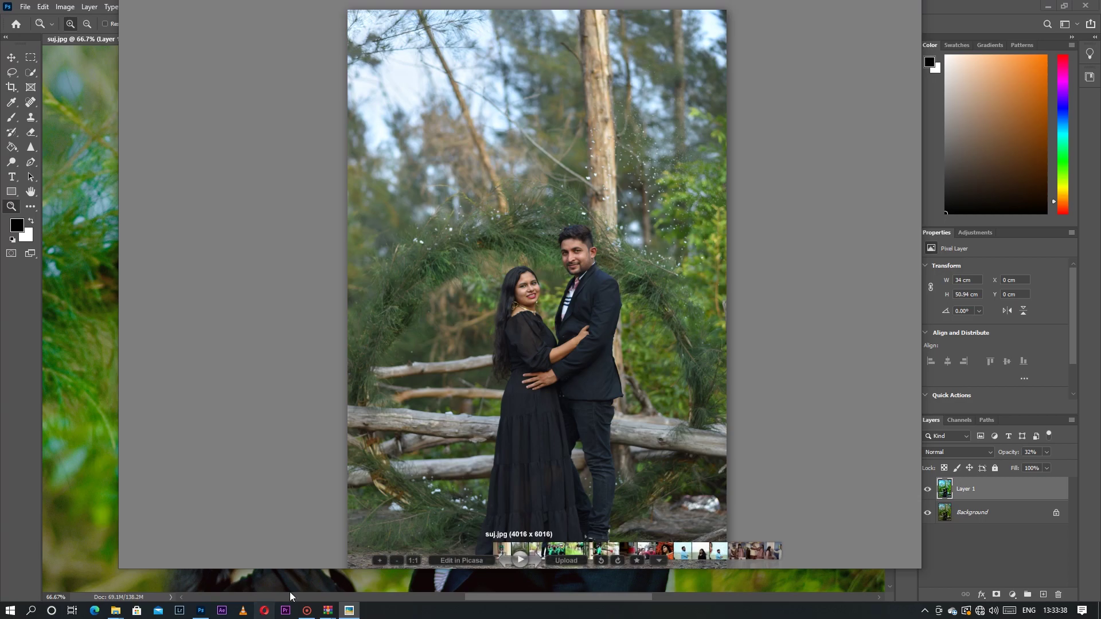
click(200, 610)
click(338, 28)
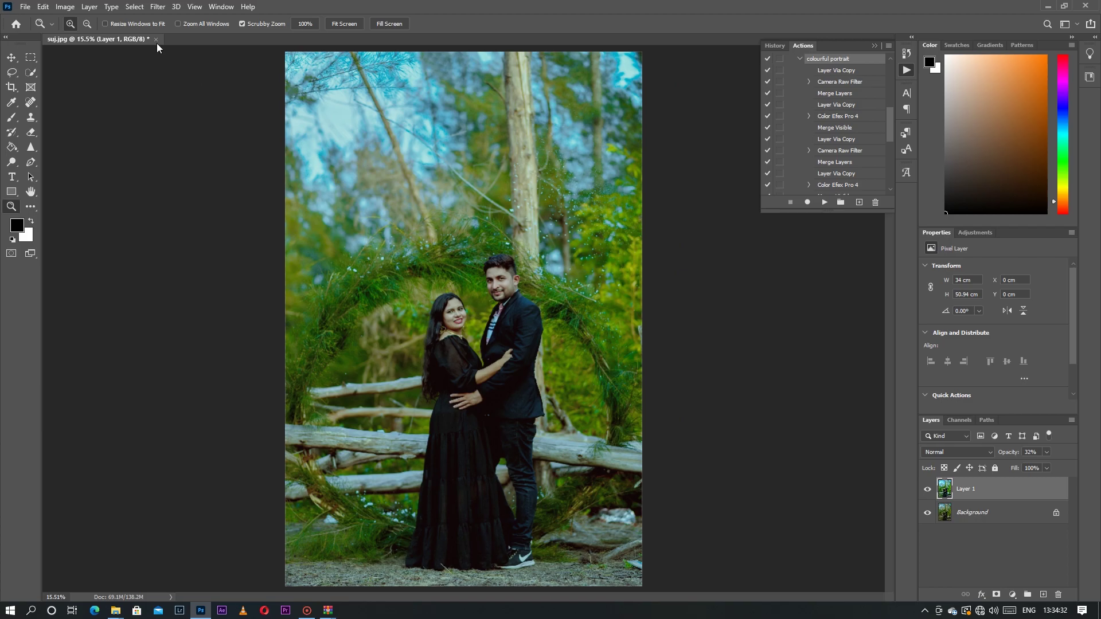
- Close the graded suj.jpg without saving and reopen the original photo in Photoshop
click(155, 39)
click(546, 226)
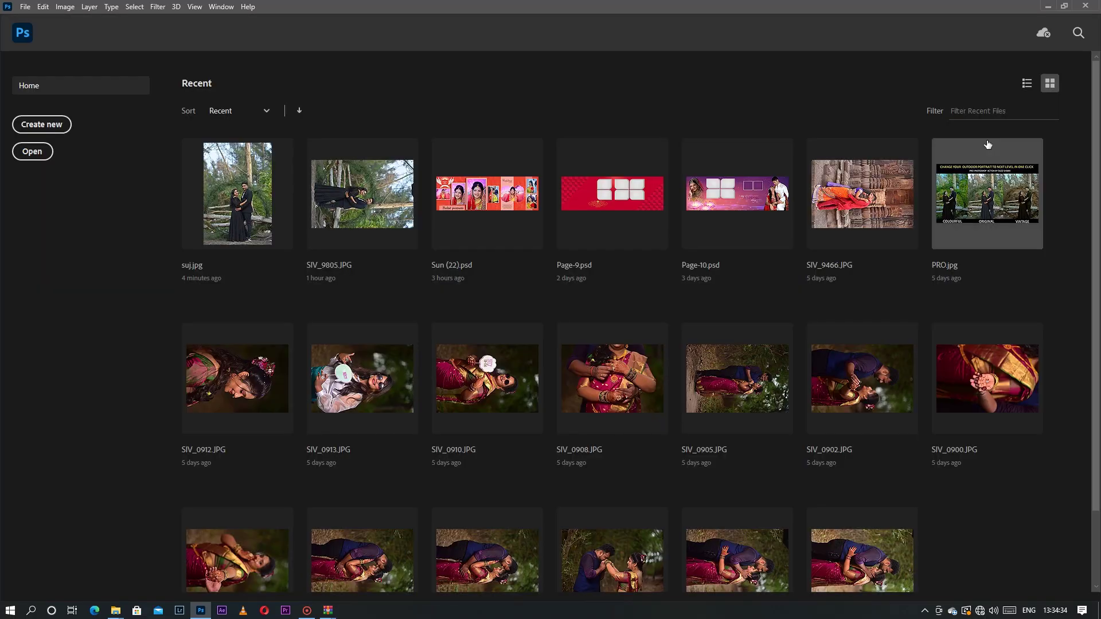
click(1048, 5)
drag(438, 86, 572, 121)
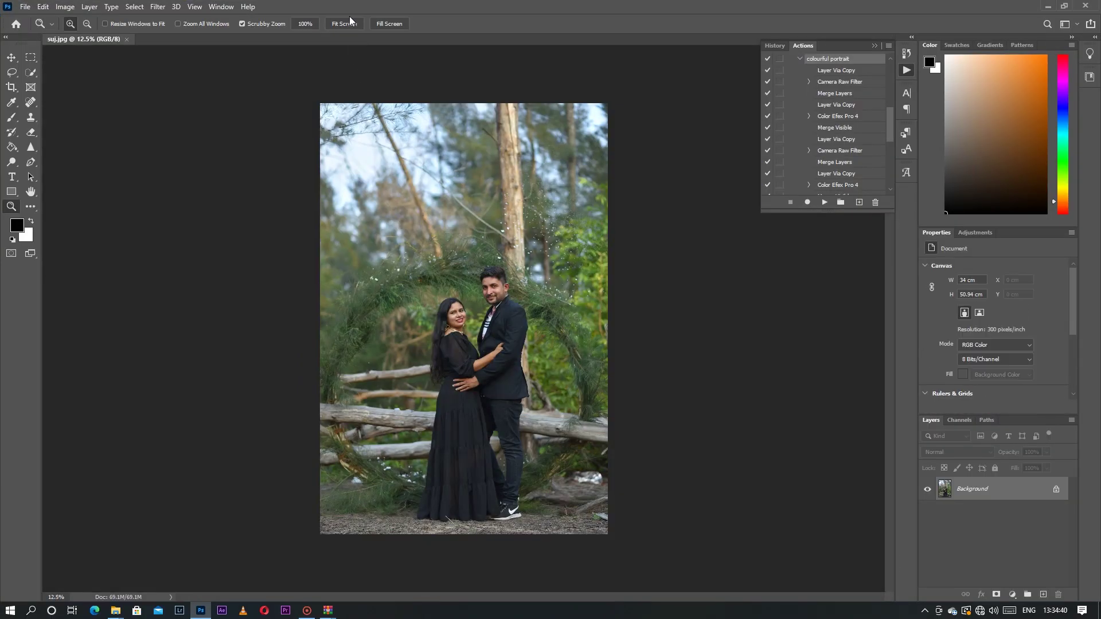
- Duplicate the background layer and play the vintage outdoor portrait action from the pro 2 set
key(ctrl+j)
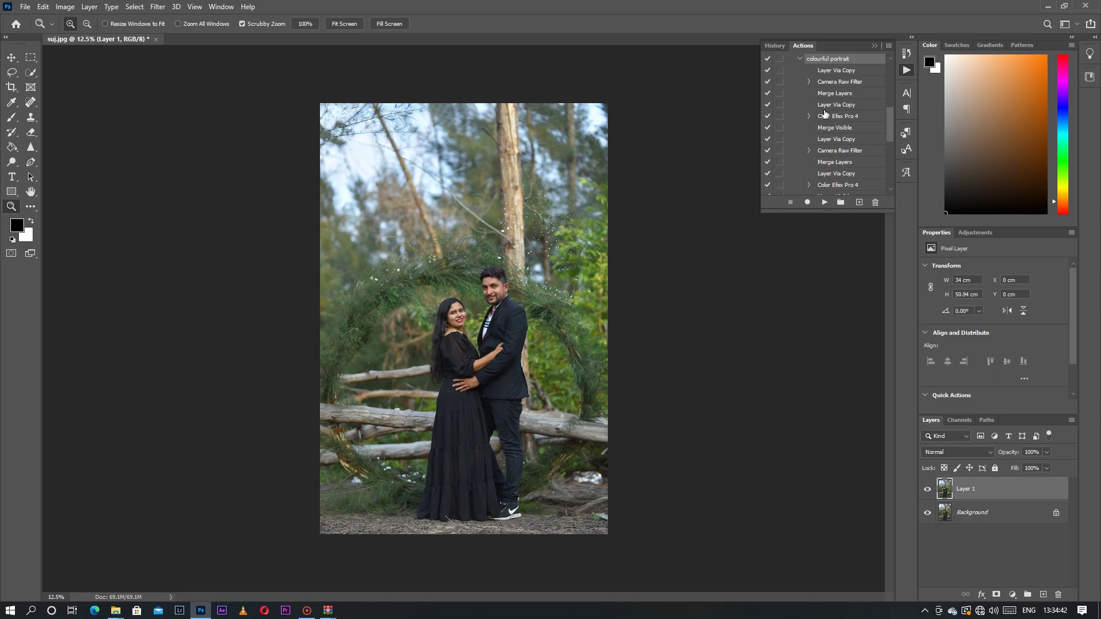
scroll(825, 115, up, 2)
click(791, 105)
scroll(793, 123, up, 1)
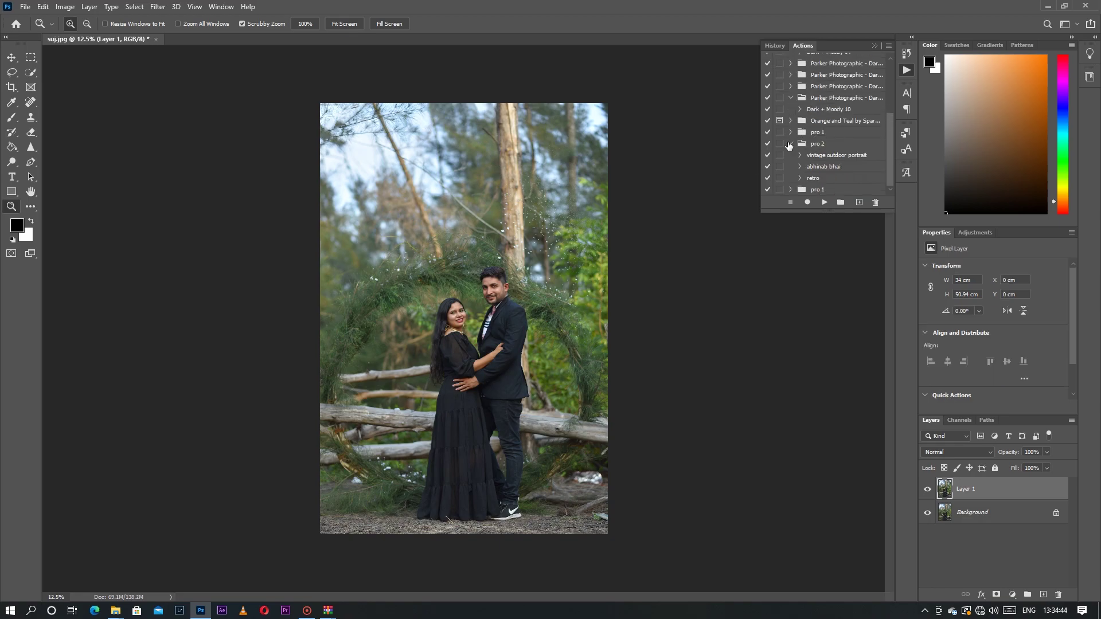
click(832, 158)
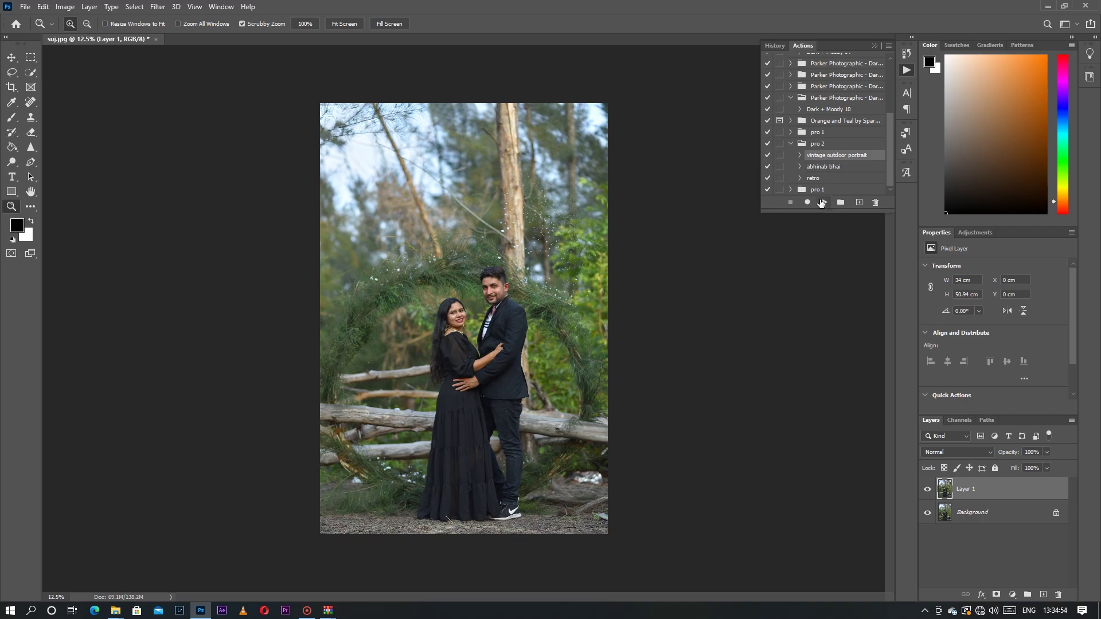
click(822, 203)
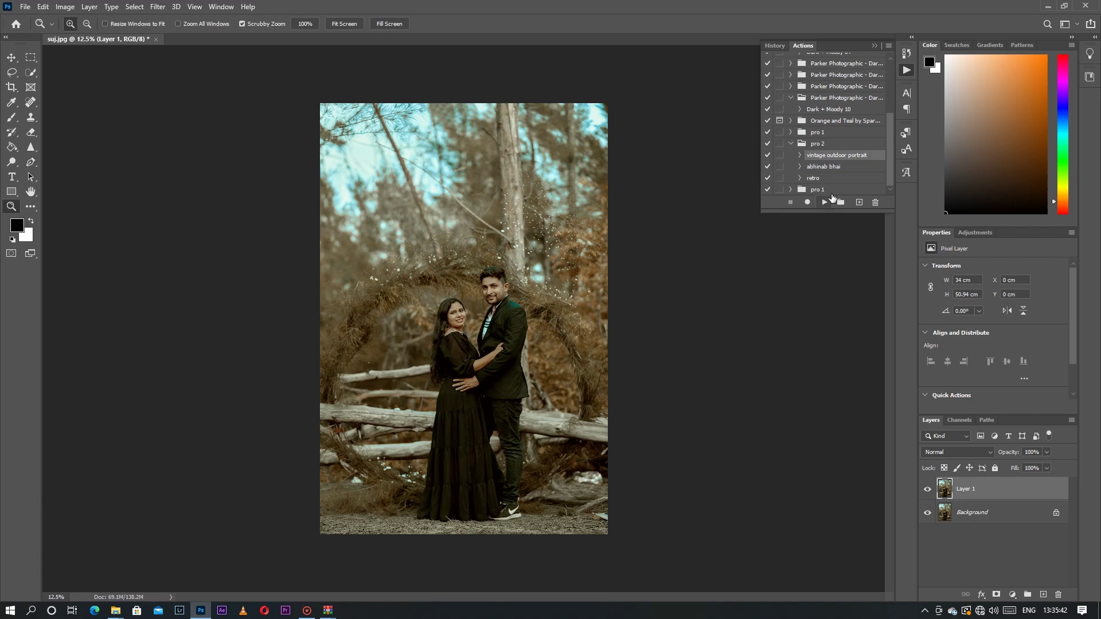
- Check the couple's skin tones up close and apply a Color Lookup adjustment with a 3DLUT file to the upper layer
click(466, 303)
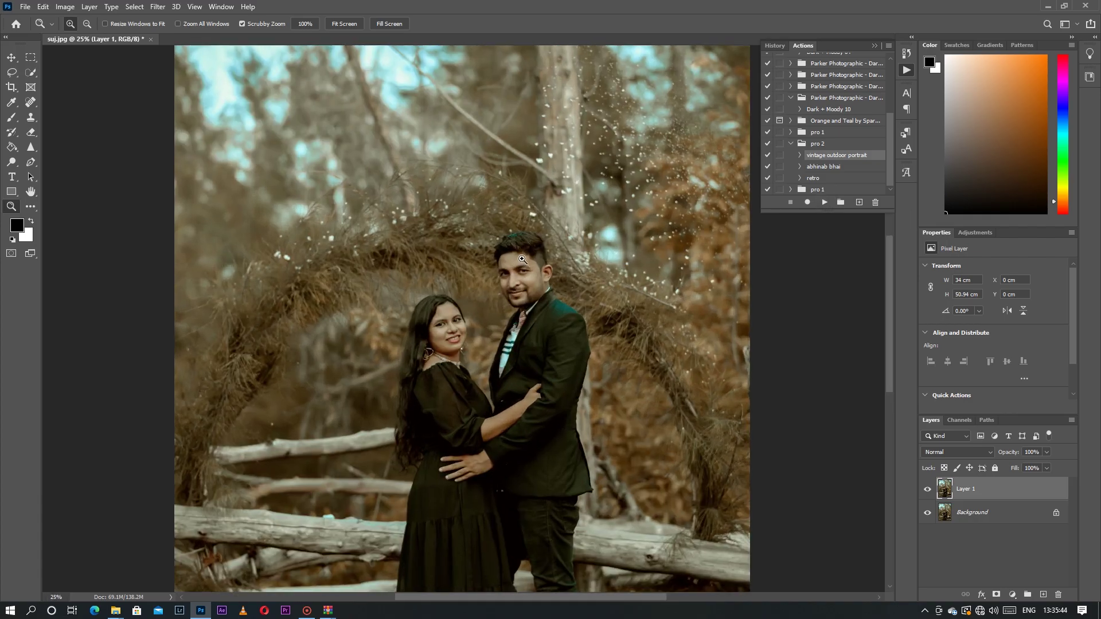
click(522, 259)
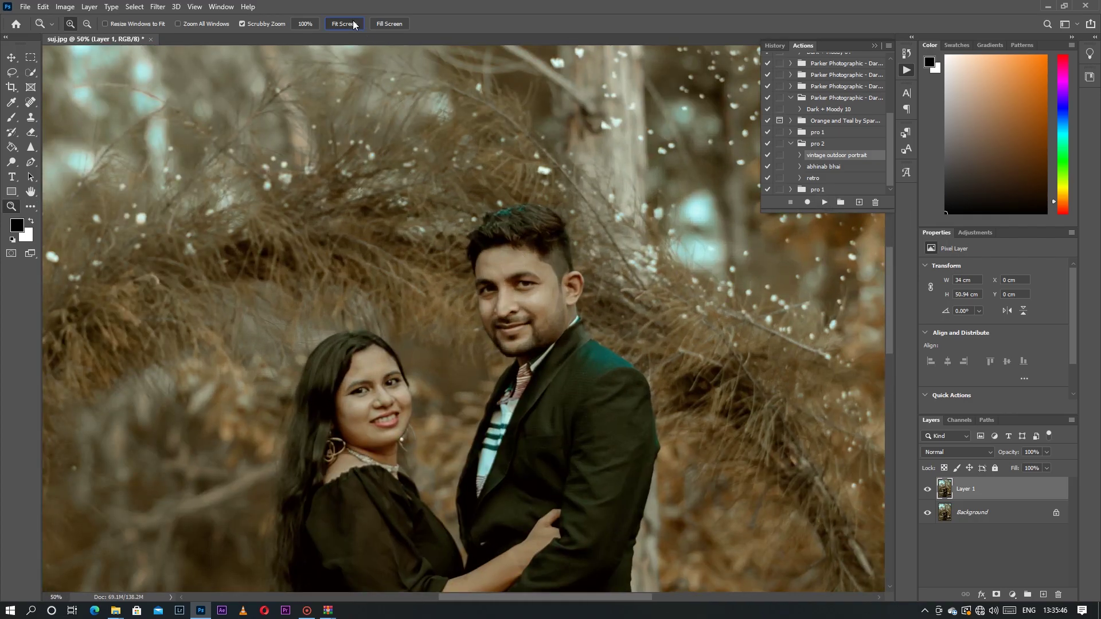
click(353, 24)
click(562, 217)
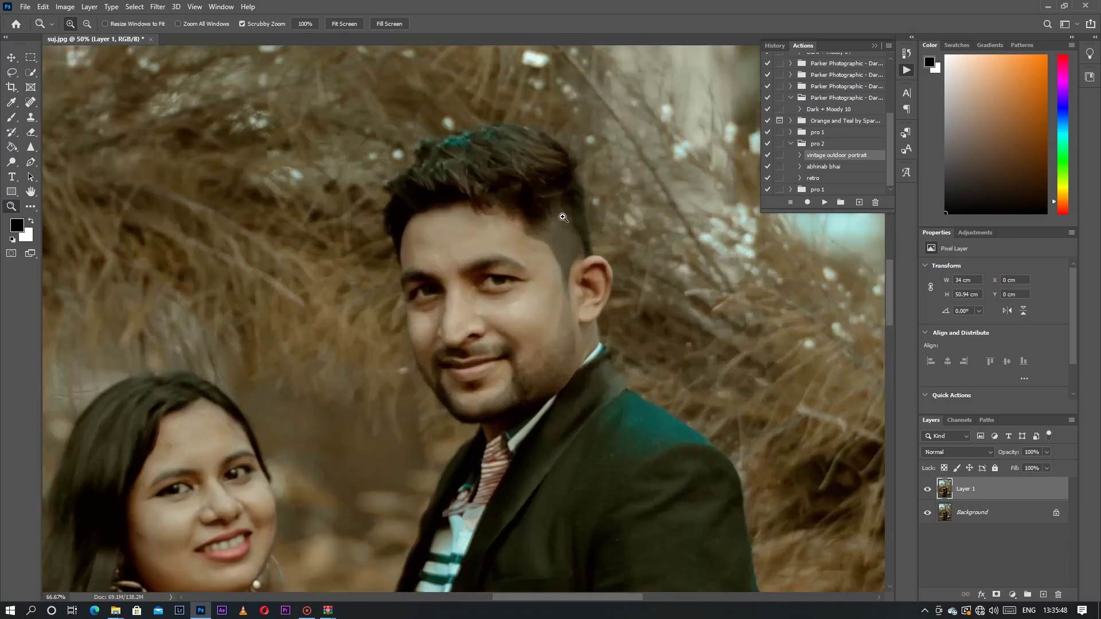
click(64, 7)
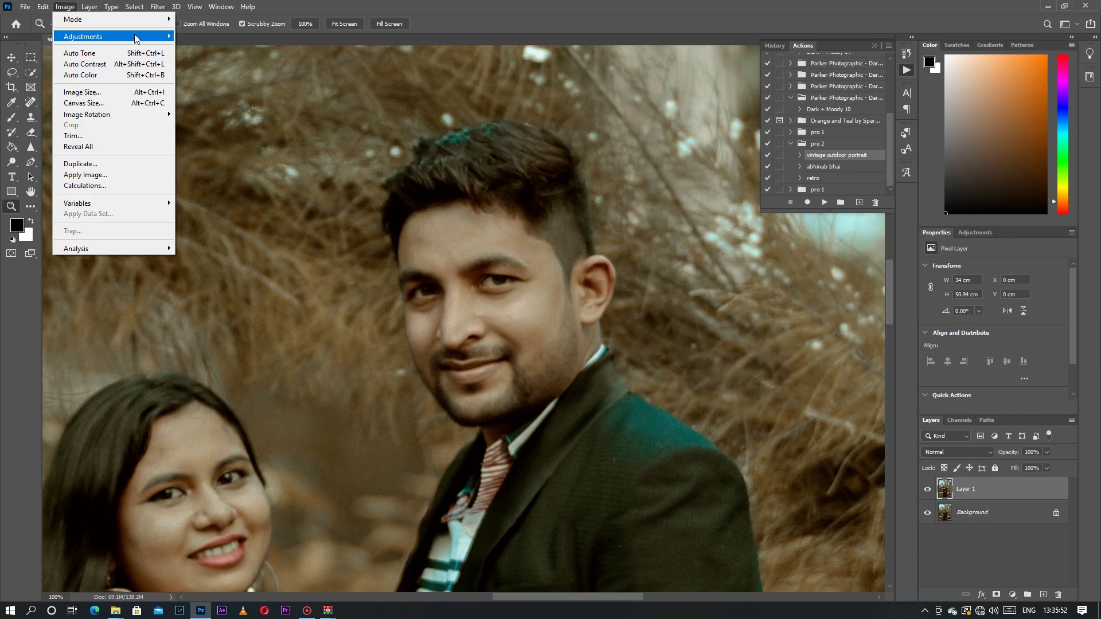
mouse_move(136, 38)
click(241, 152)
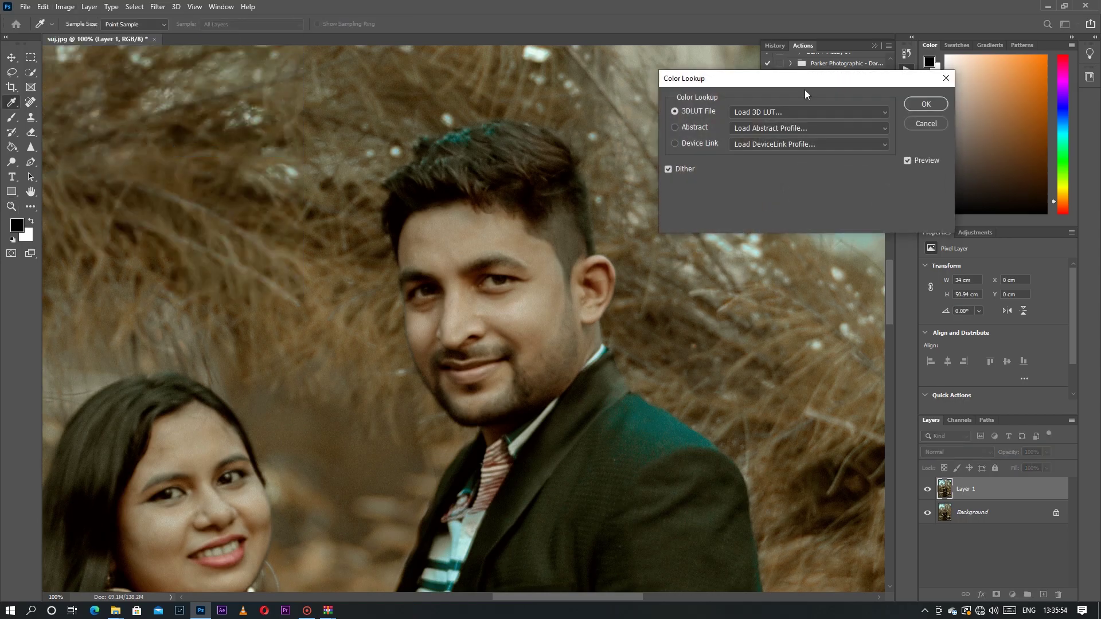
click(776, 112)
click(786, 213)
click(913, 109)
- Reduce the upper layer's opacity to 35% and toggle its visibility to compare the effect on the whole image
click(1045, 453)
click(1010, 465)
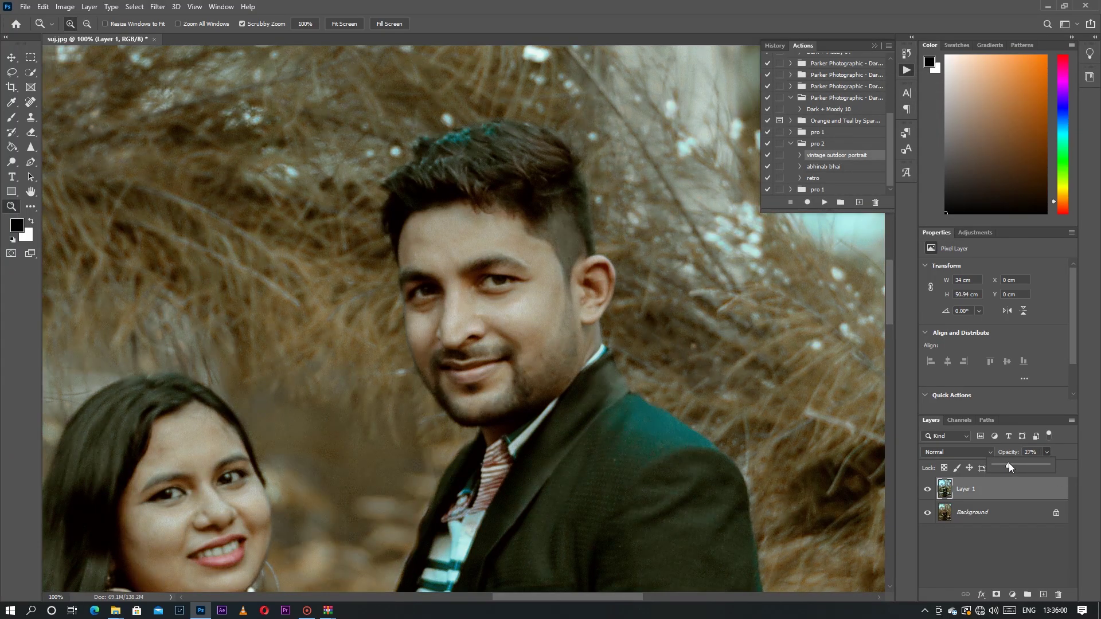
click(362, 26)
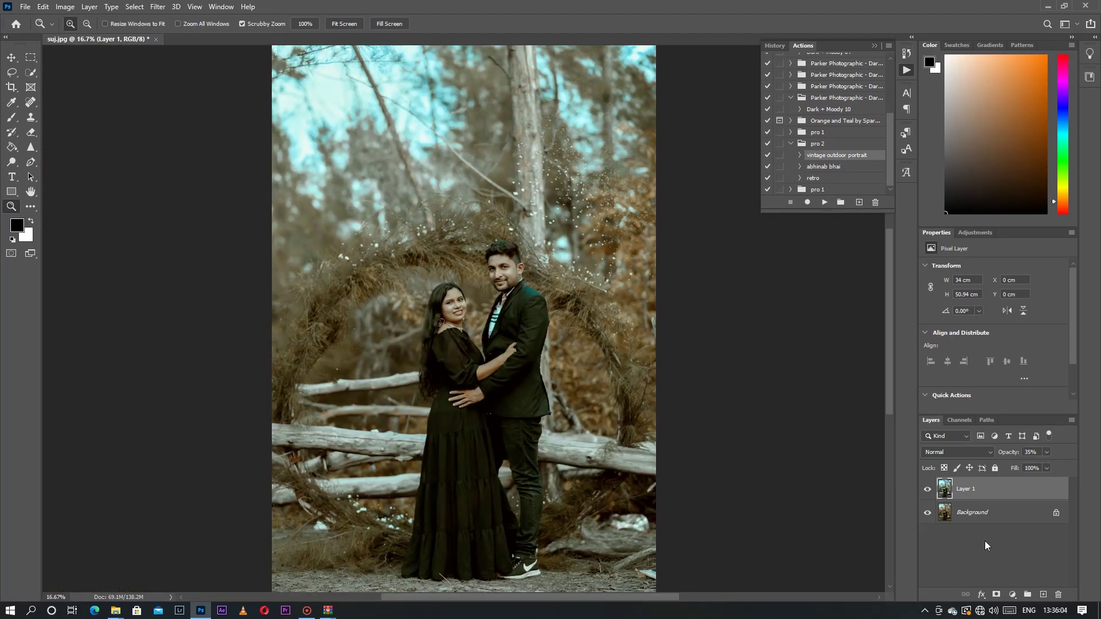
click(927, 490)
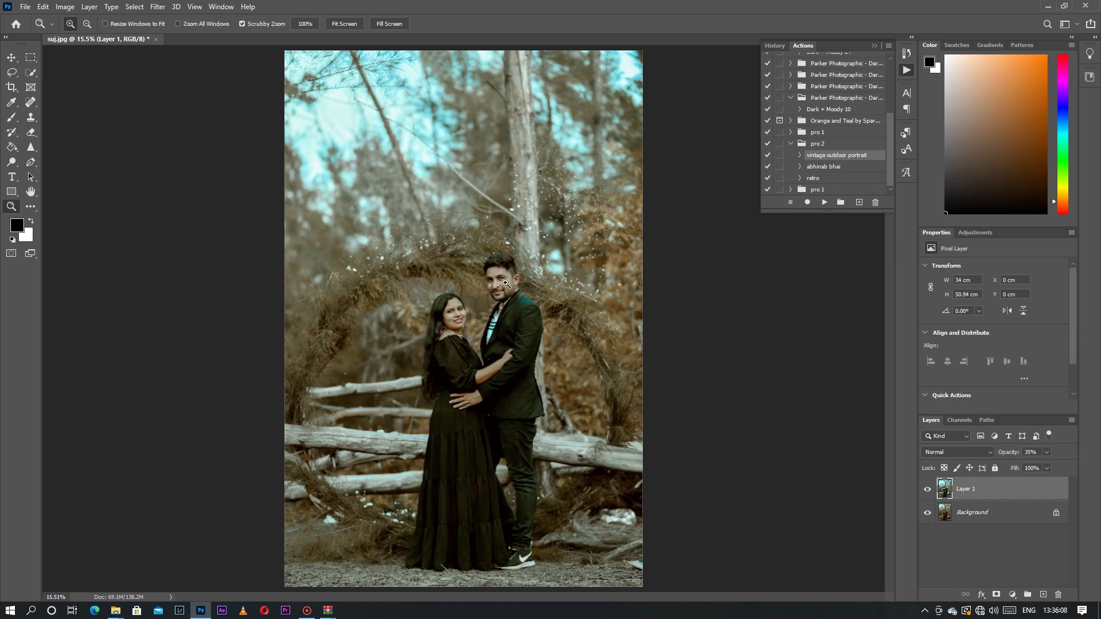
- Compare the vintage grade, close up and in full, with the original suj photo in the Picasa viewer
click(508, 284)
click(354, 23)
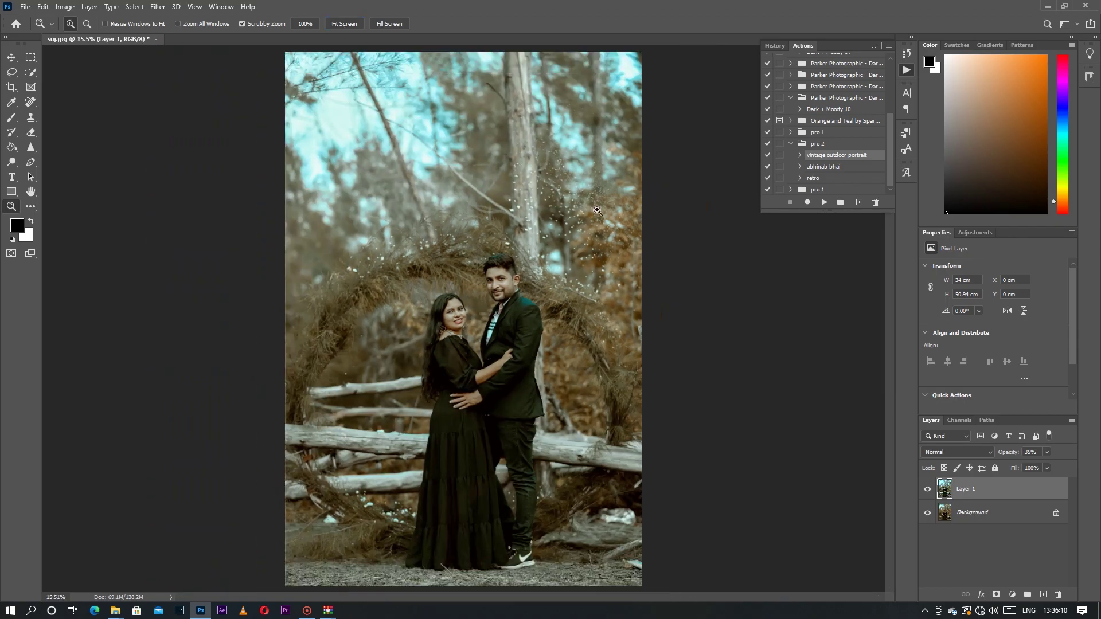
click(541, 254)
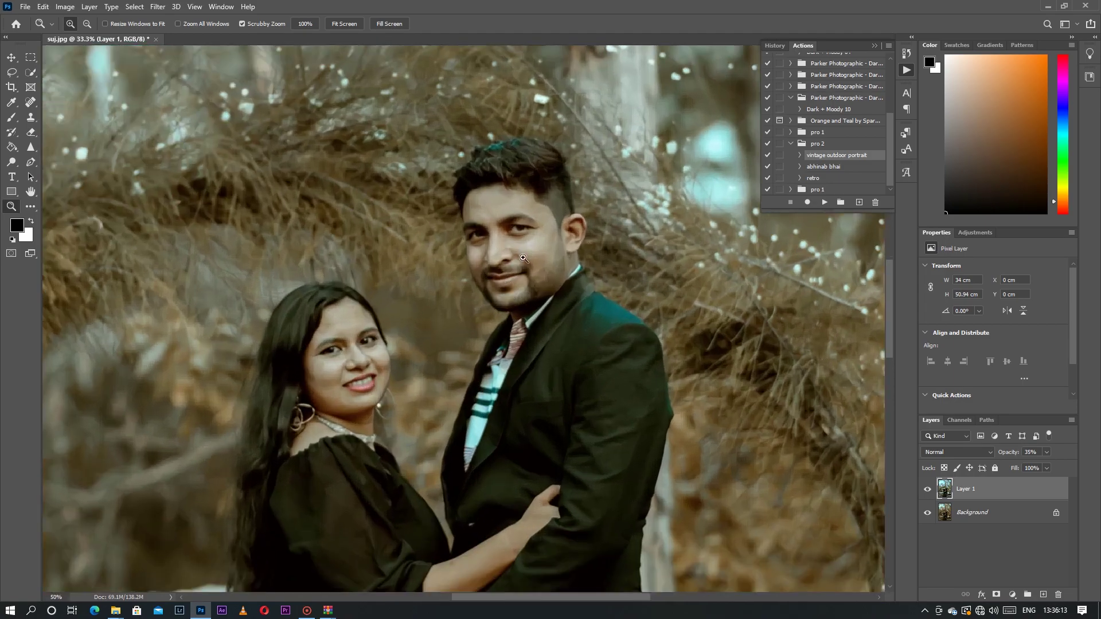
click(524, 258)
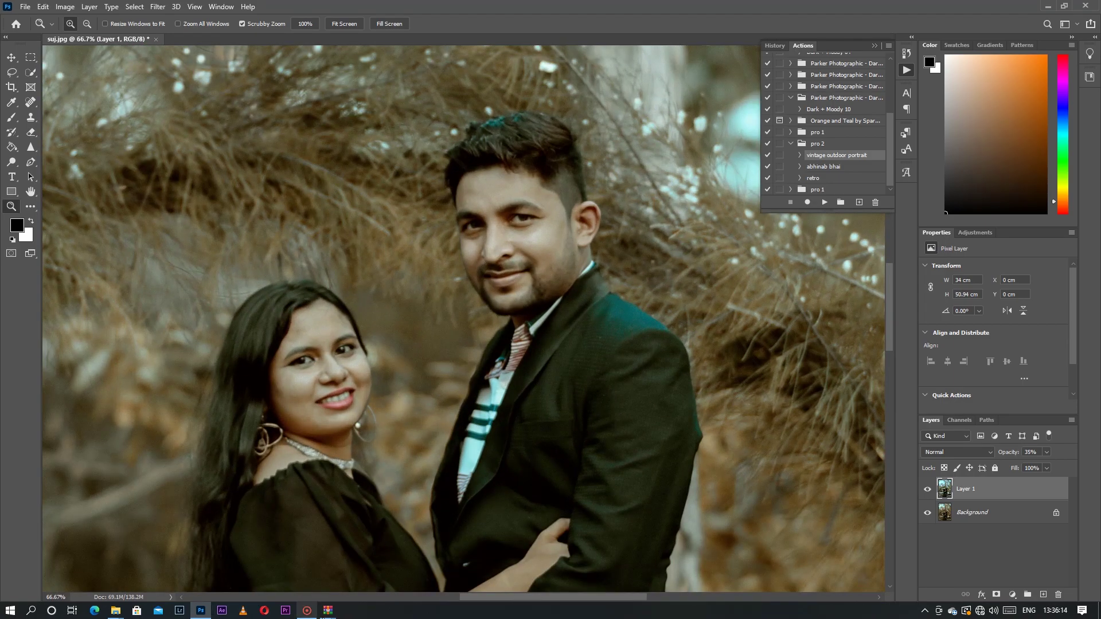
mouse_move(116, 610)
click(270, 565)
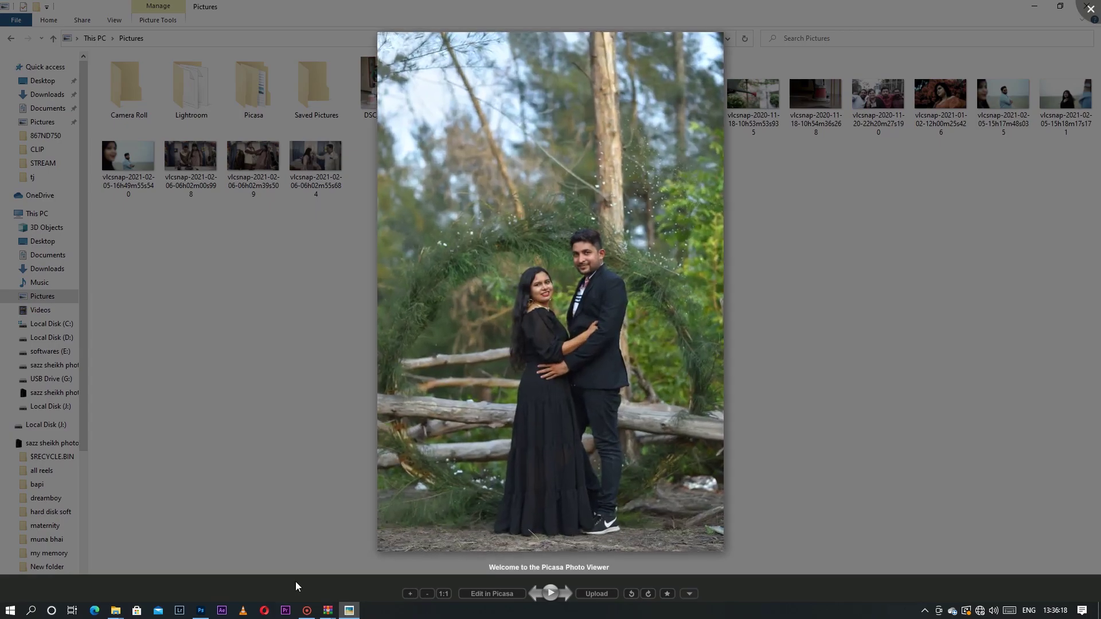
click(201, 612)
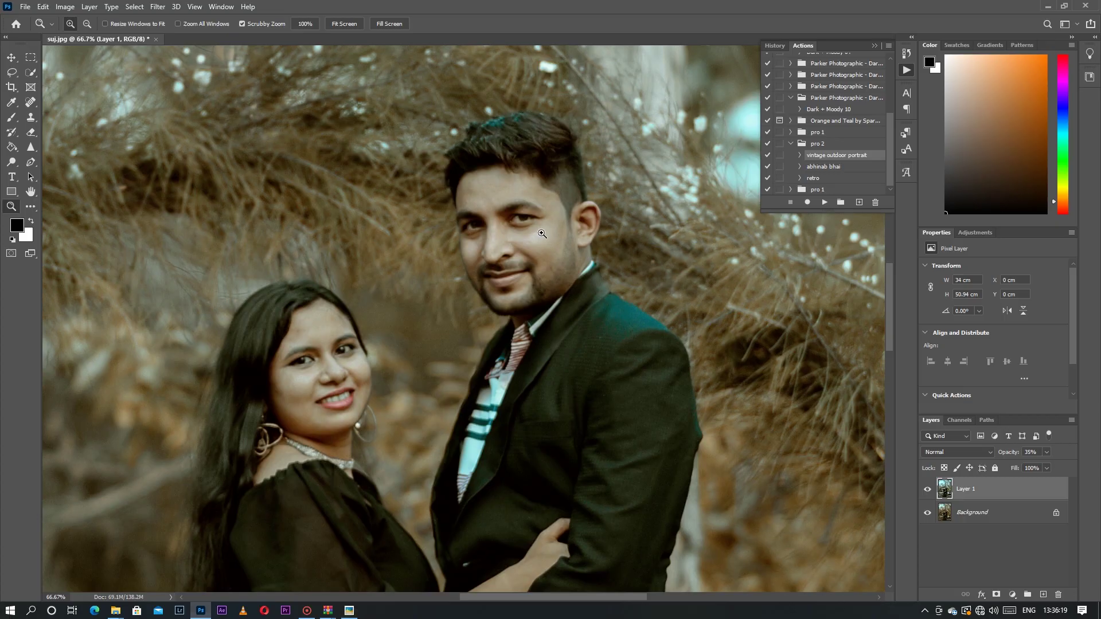
click(345, 24)
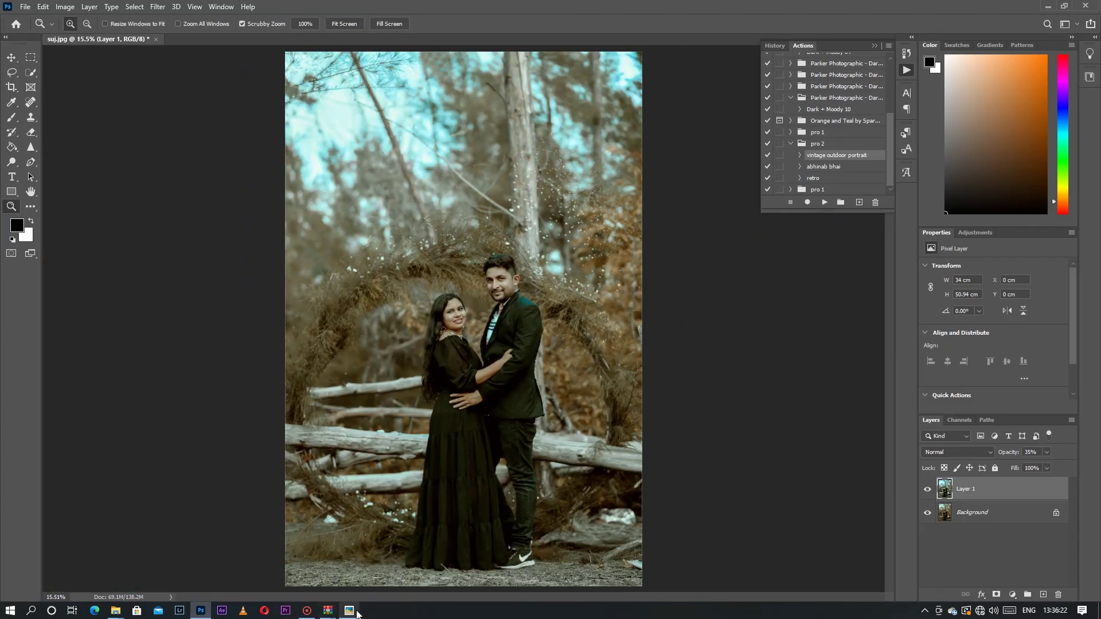
click(349, 612)
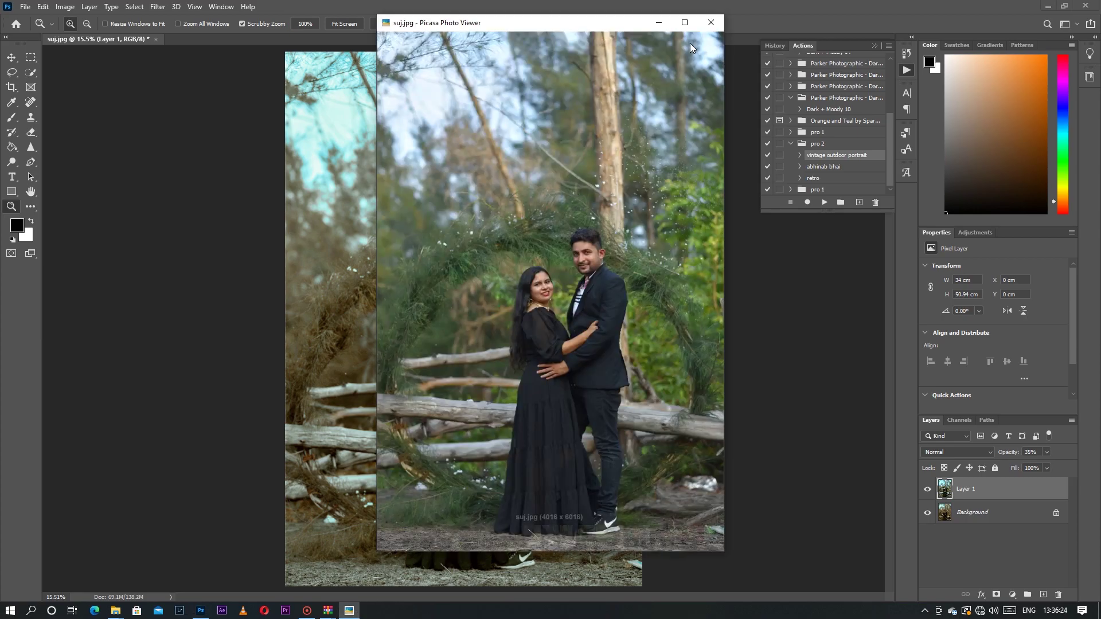
click(712, 23)
click(492, 323)
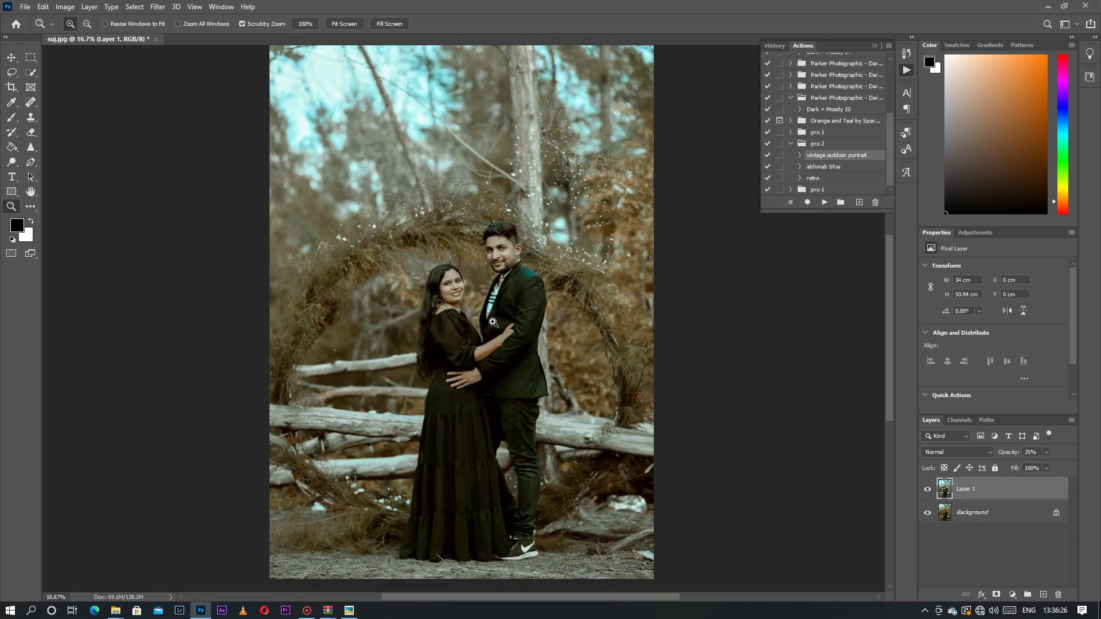
click(354, 25)
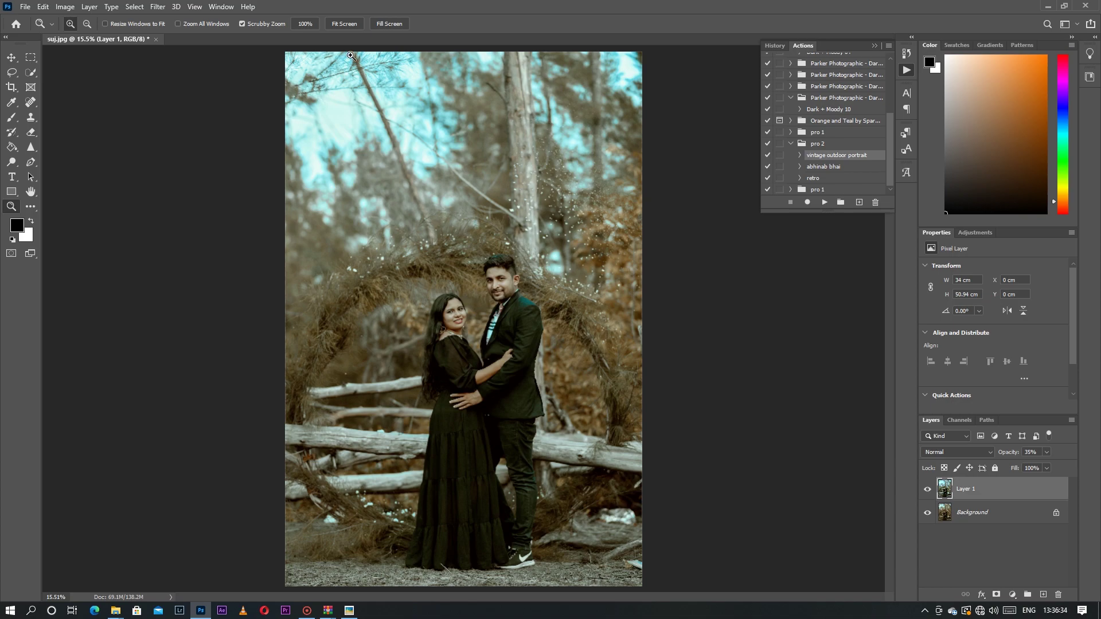
click(1048, 6)
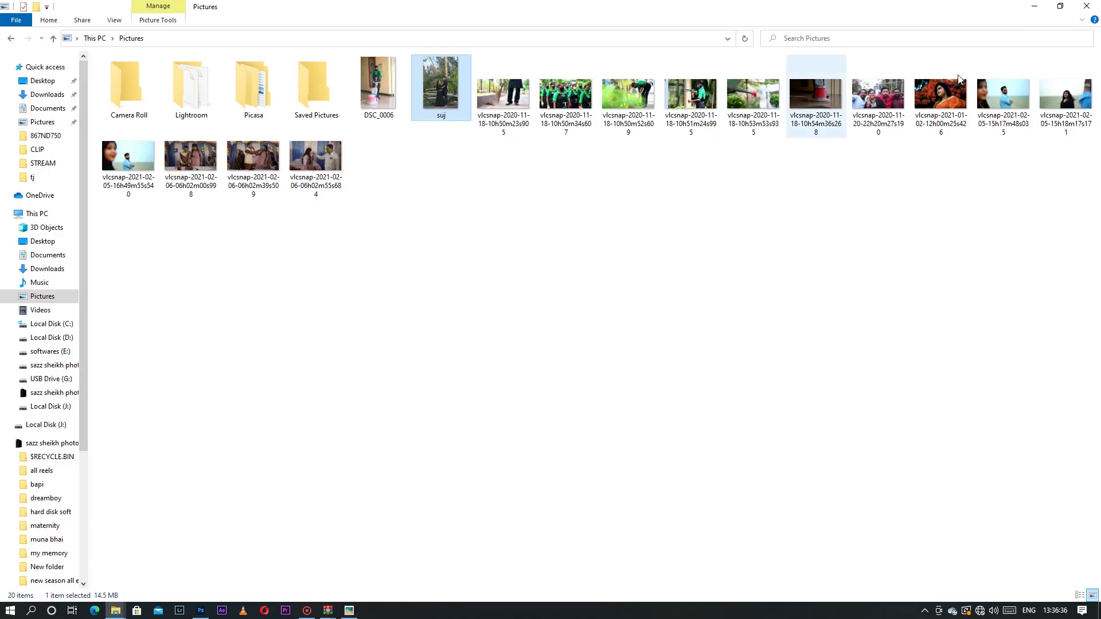
click(1034, 8)
right_click(713, 140)
click(734, 172)
right_click(642, 150)
click(660, 182)
right_click(645, 147)
click(660, 183)
right_click(646, 147)
click(659, 182)
right_click(662, 148)
click(665, 182)
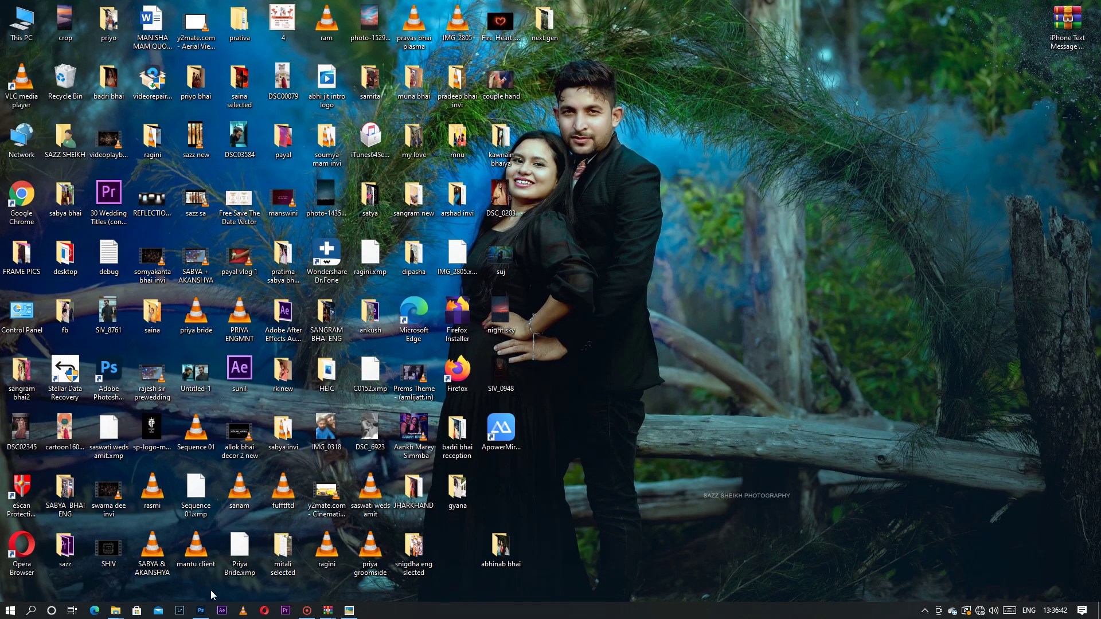
key(alt+Tab)
key(f)
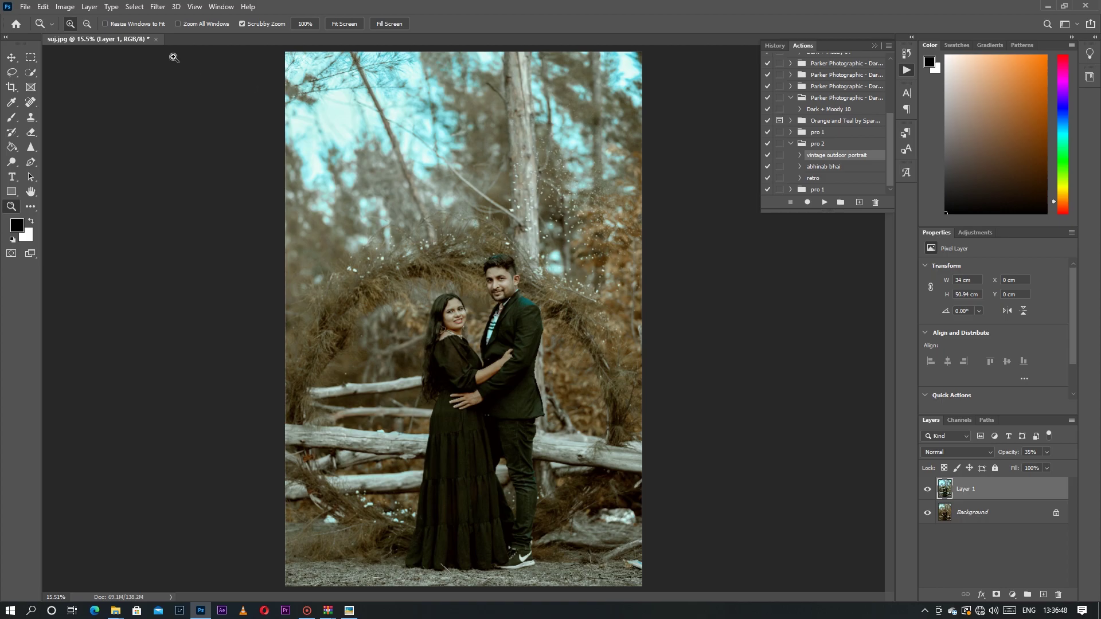
- Close the vintage-graded suj.jpg without saving and minimize the Pictures folder and Photoshop to show the desktop
click(155, 39)
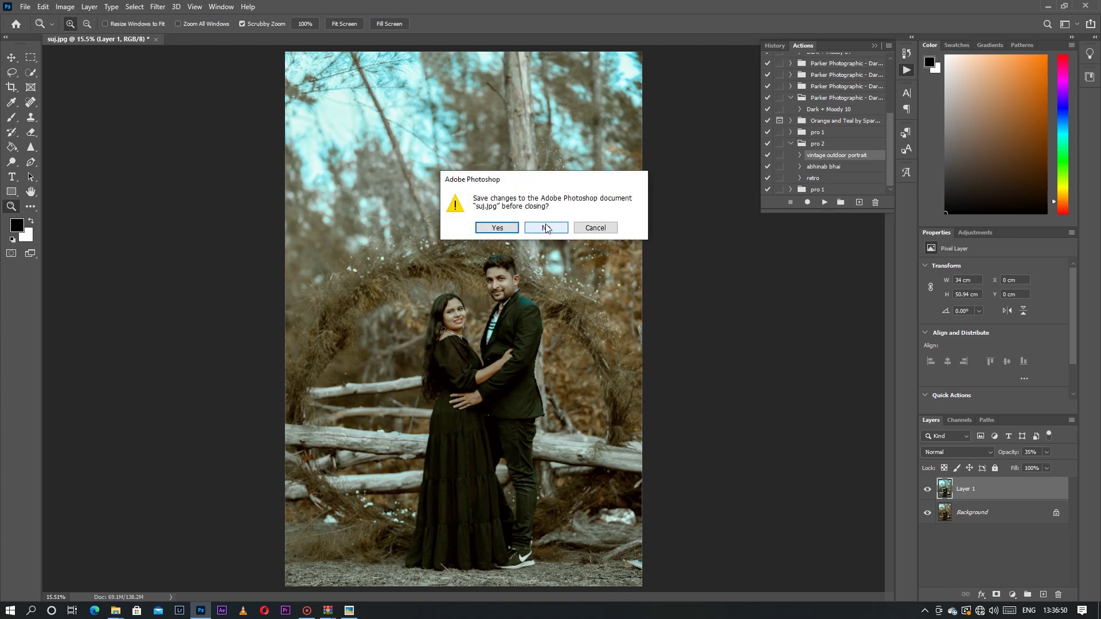
click(546, 229)
mouse_move(115, 610)
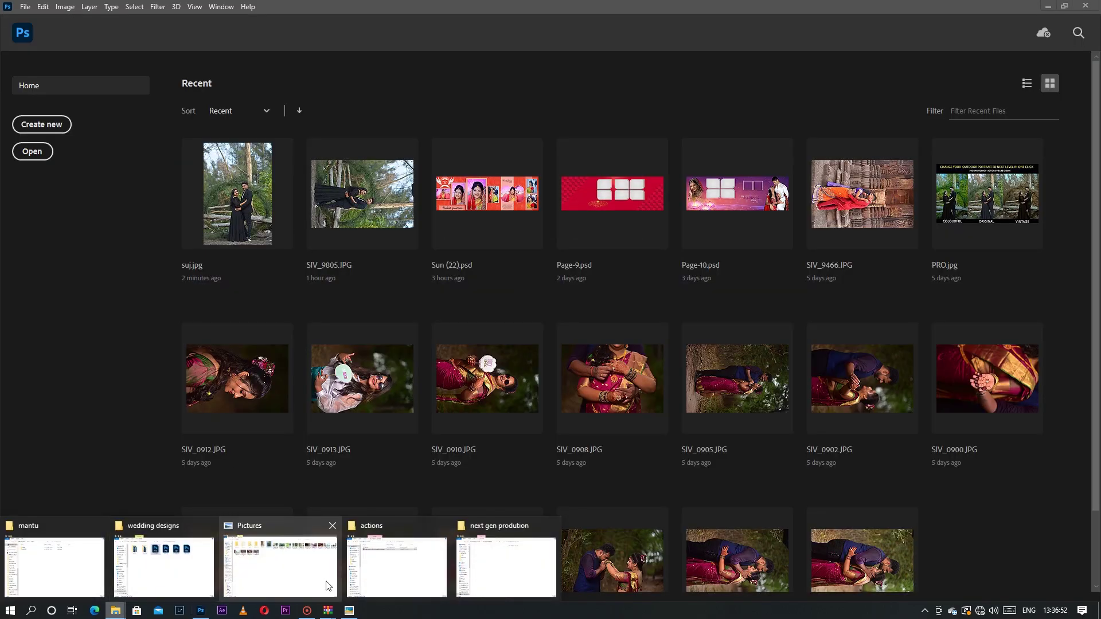
click(321, 587)
click(1035, 6)
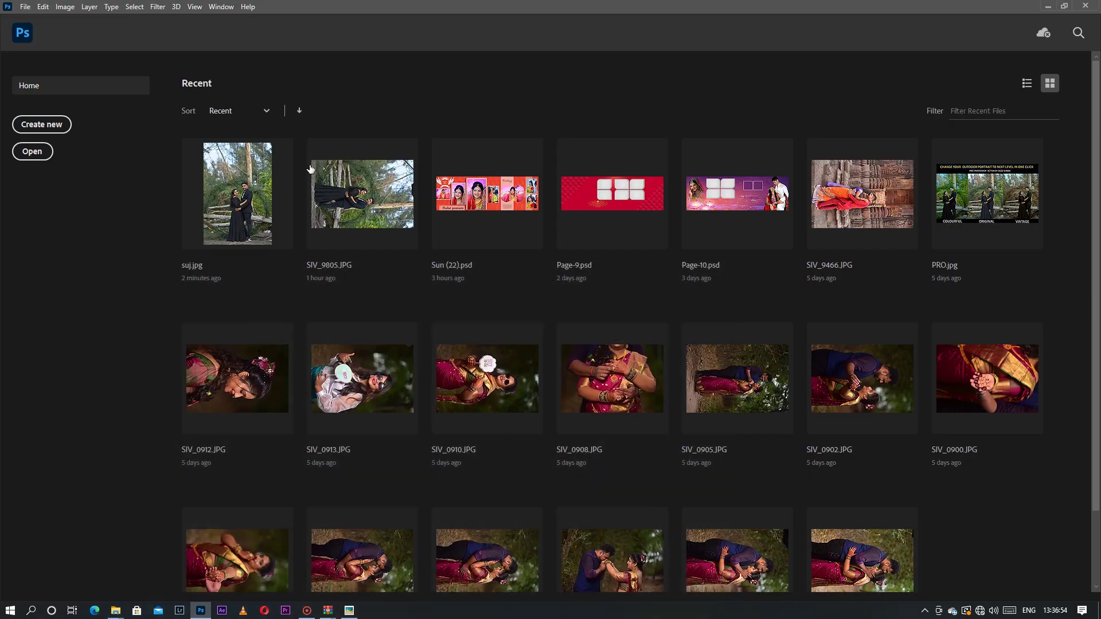
click(1048, 6)
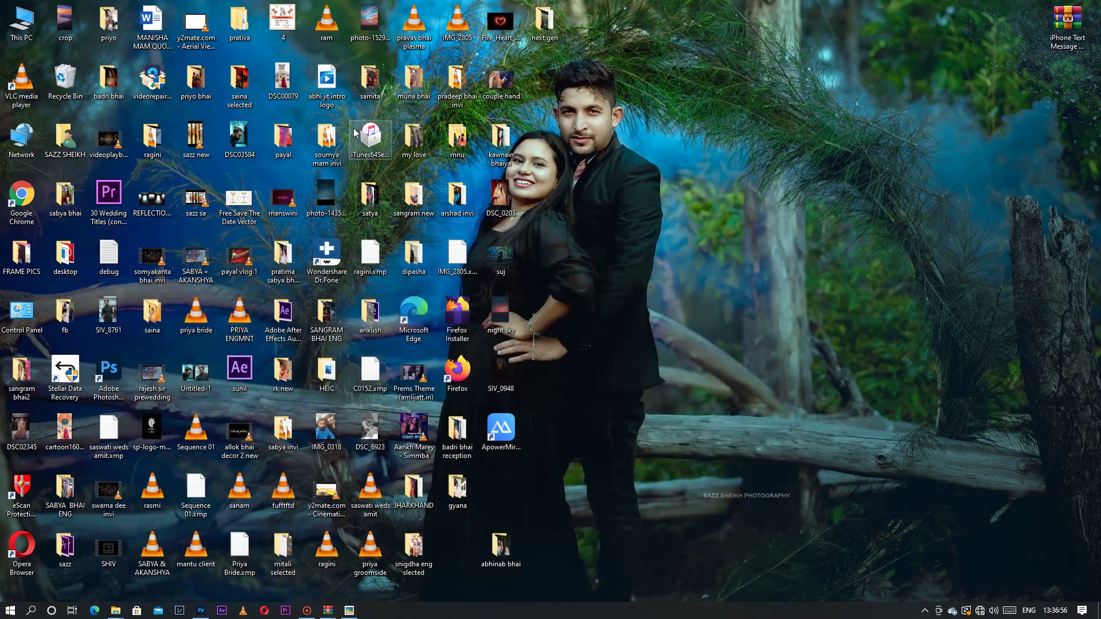
- Browse to the 867ND750 photo folder inside the client's prewed folder under season 2021 on drive I:
double_click(21, 23)
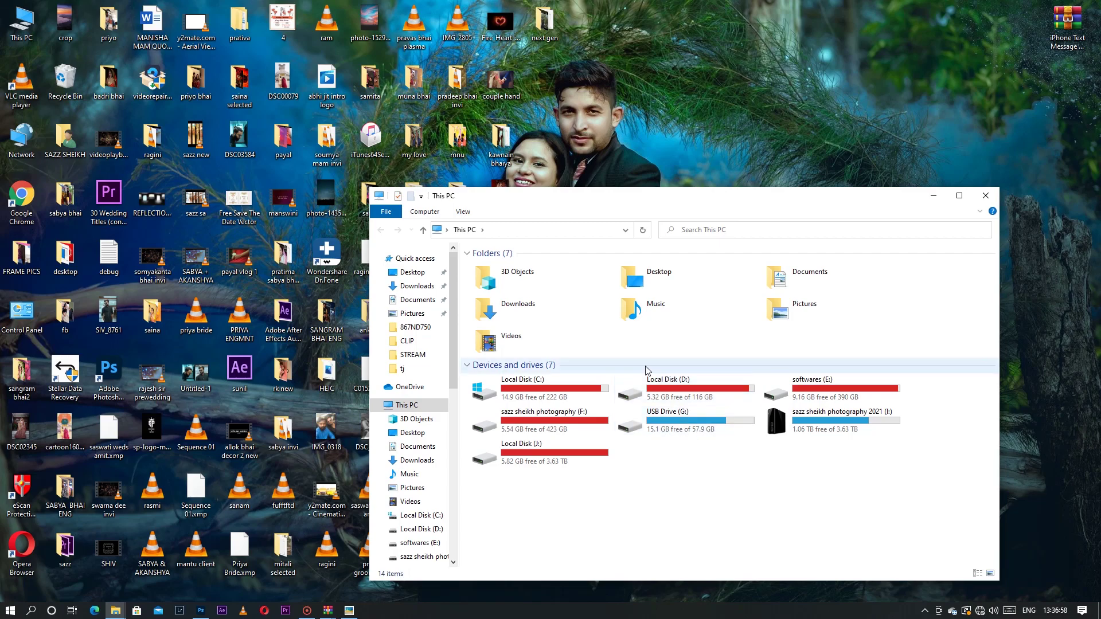
double_click(814, 420)
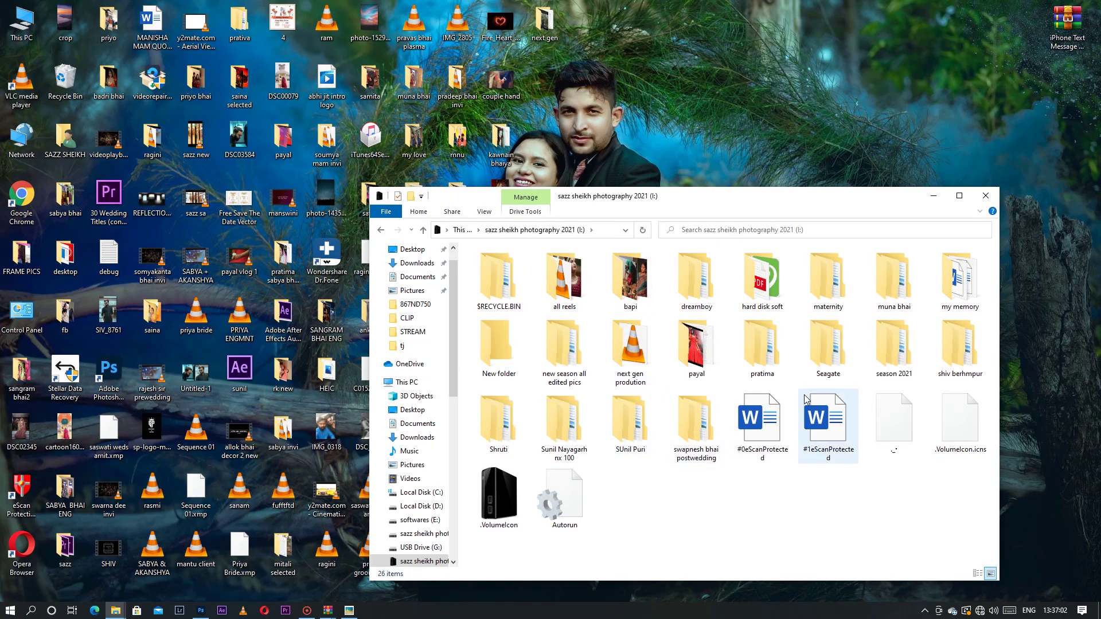
double_click(891, 356)
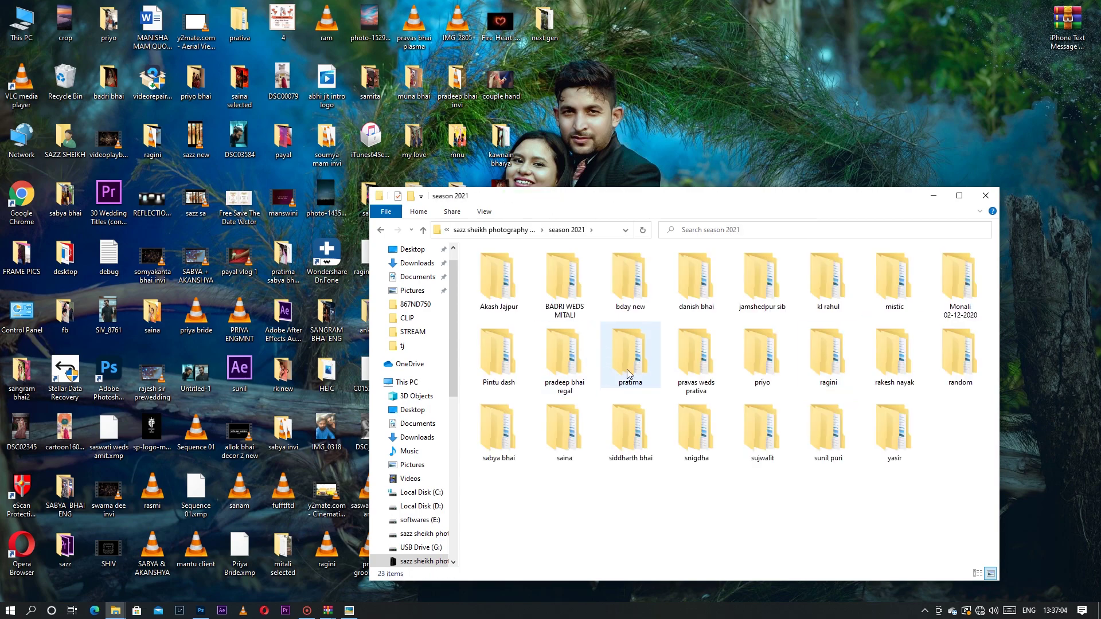
double_click(762, 433)
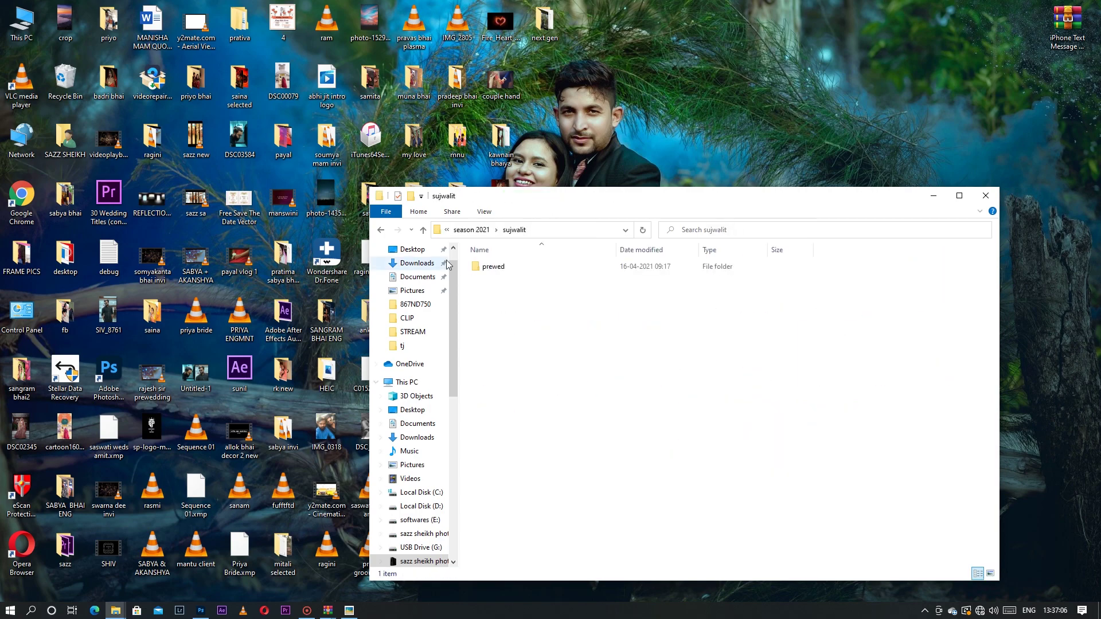
double_click(504, 267)
double_click(498, 266)
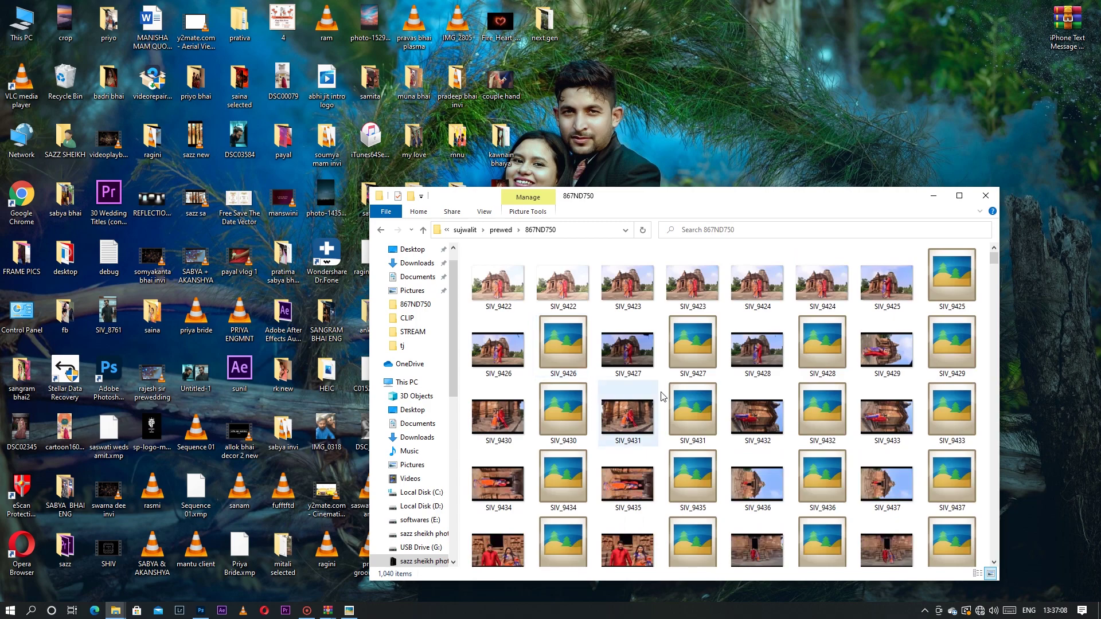
- Find the kneeling-pose couple photo SIV_9681 in the 867ND750 folder and open it in Photoshop
scroll(666, 394, down, 10)
scroll(678, 400, down, 15)
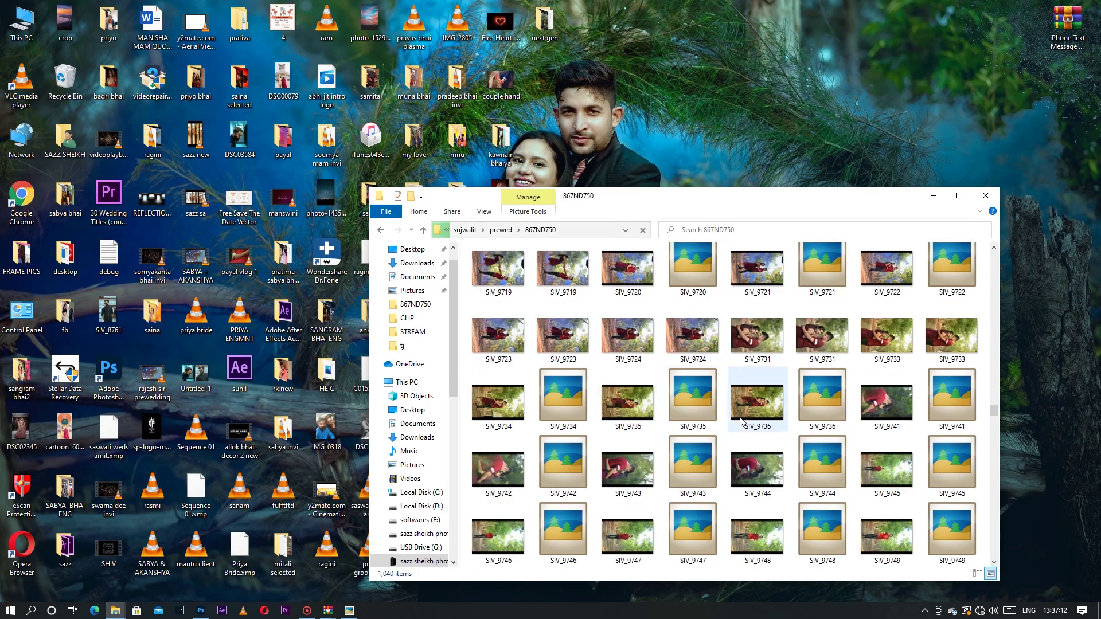
scroll(740, 421, up, 2)
scroll(744, 426, up, 3)
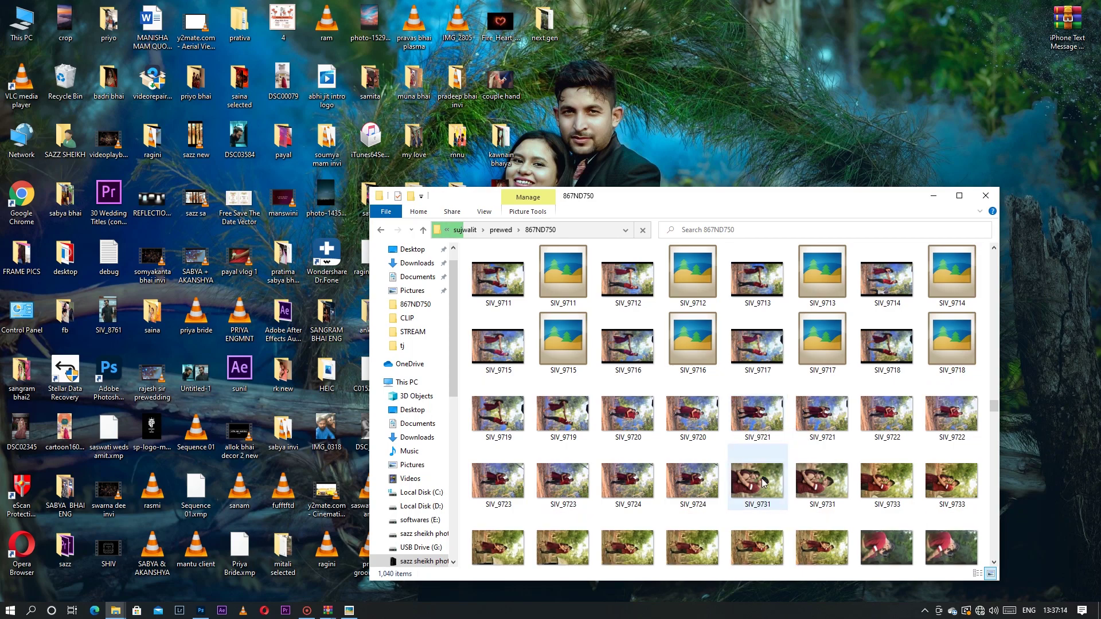
scroll(754, 482, up, 10)
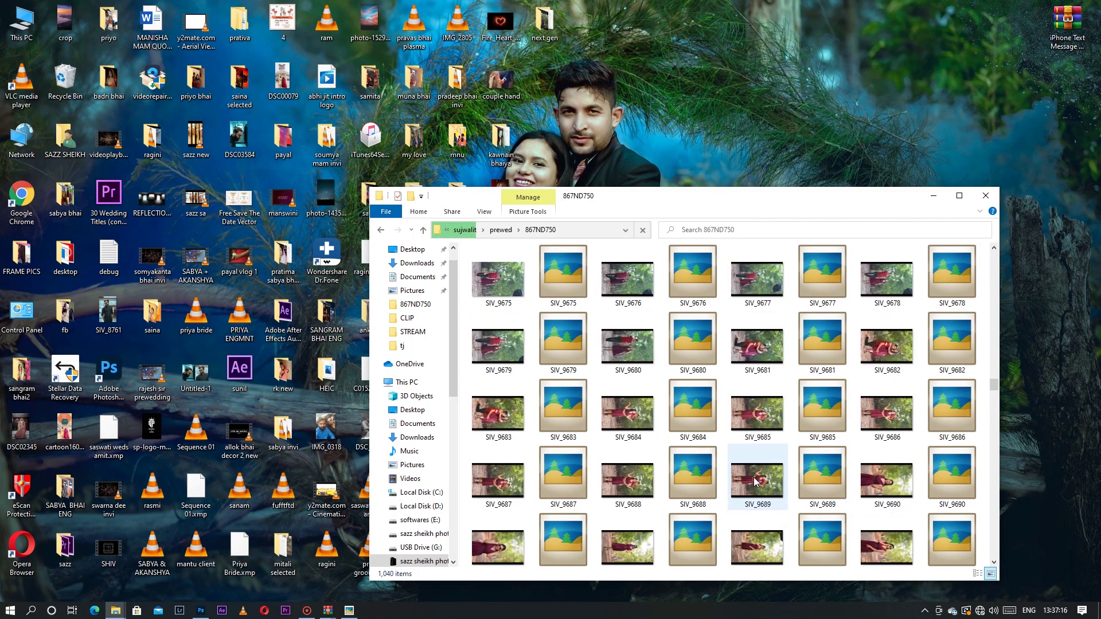
scroll(775, 488, down, 5)
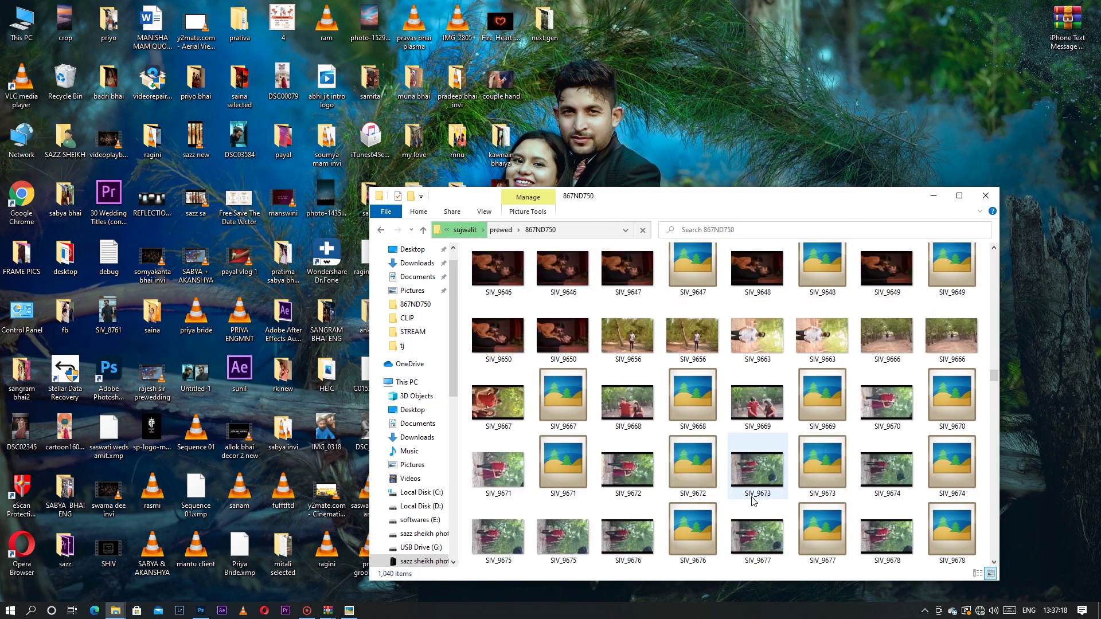
drag(758, 401, 551, 104)
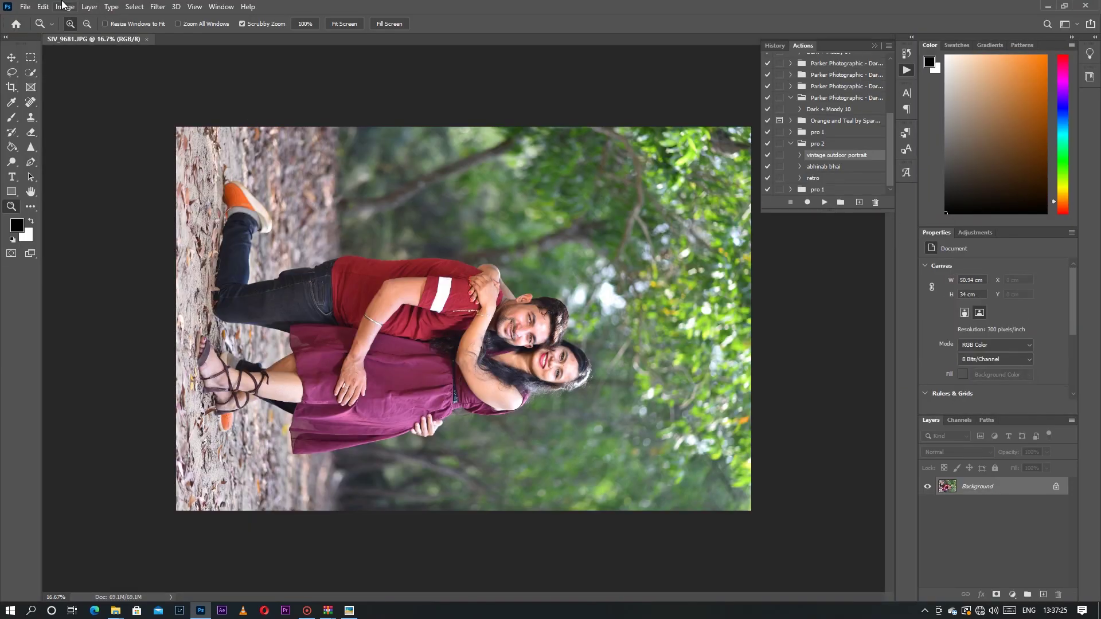
- Rotate the canvas of SIV_9681.JPG 90° counter clockwise and fit the whole portrait on screen
click(65, 7)
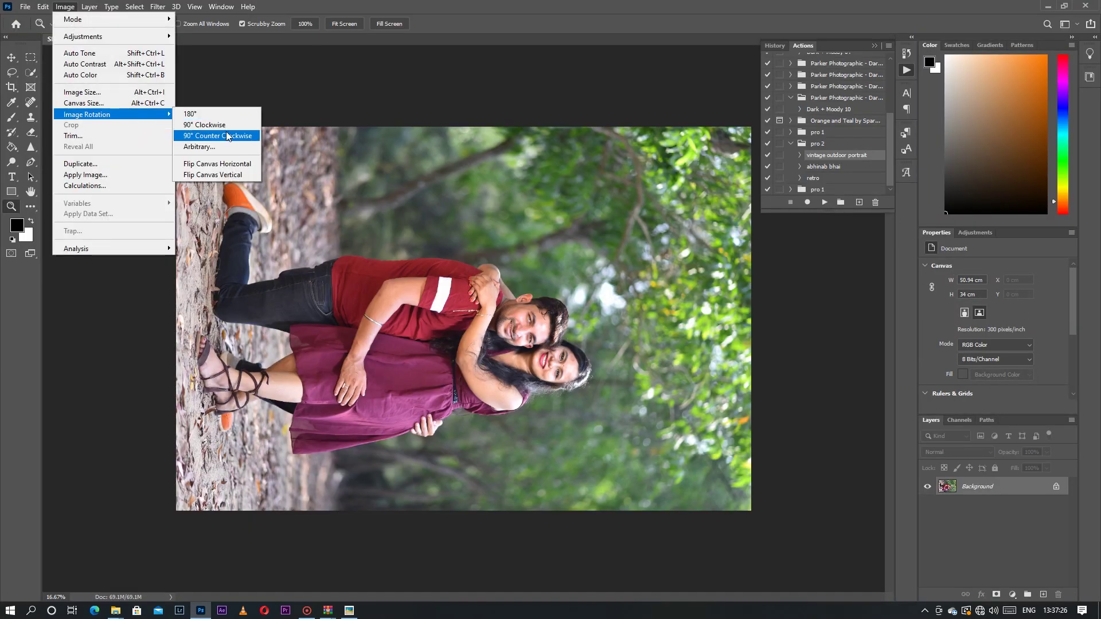
click(209, 137)
click(350, 22)
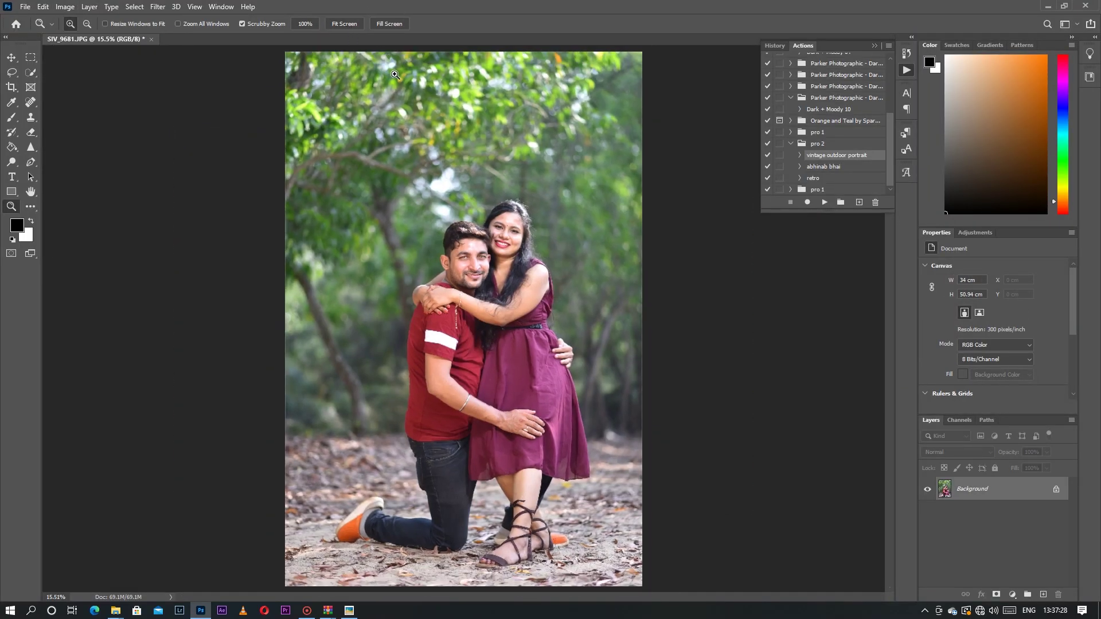
- Duplicate the background layer and run the vintage outdoor portrait action from the pro 2 set
key(ctrl+j)
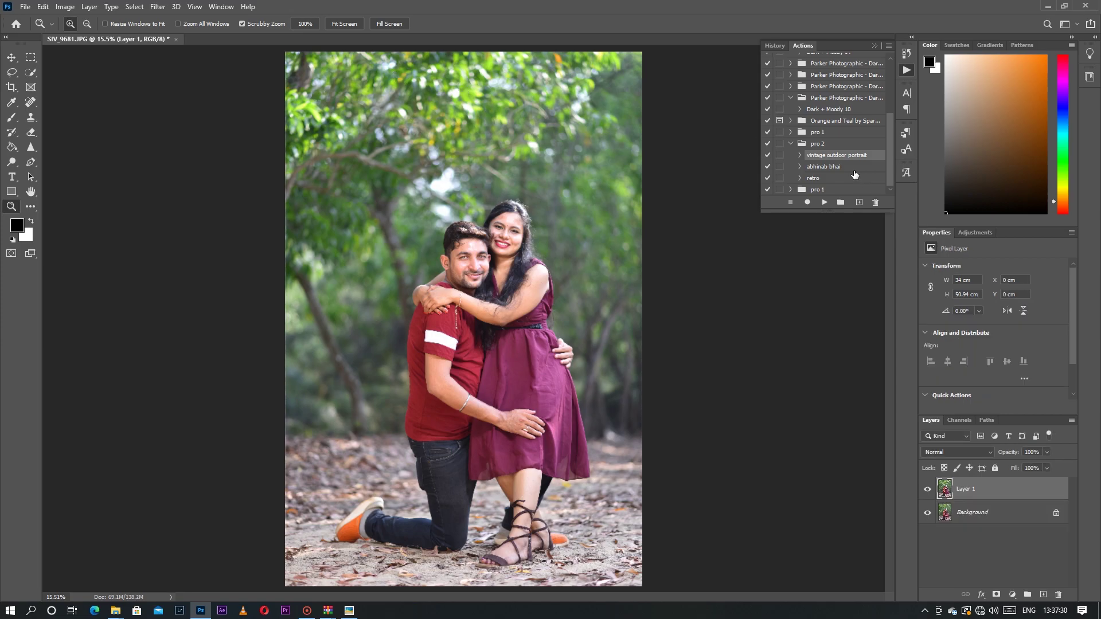
click(825, 202)
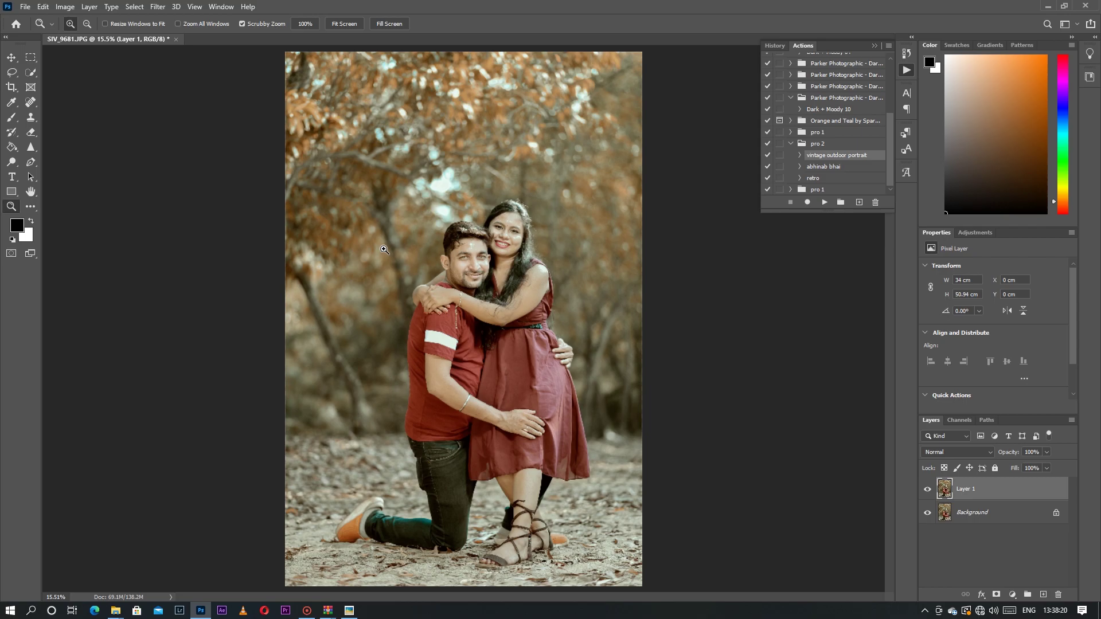
click(530, 272)
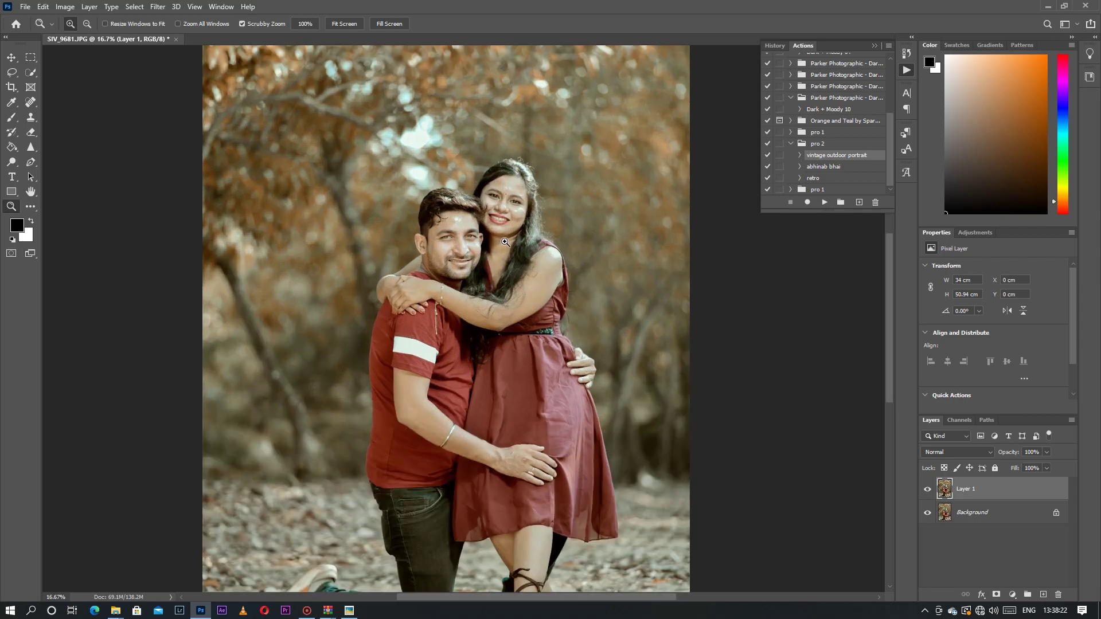
click(506, 242)
click(355, 24)
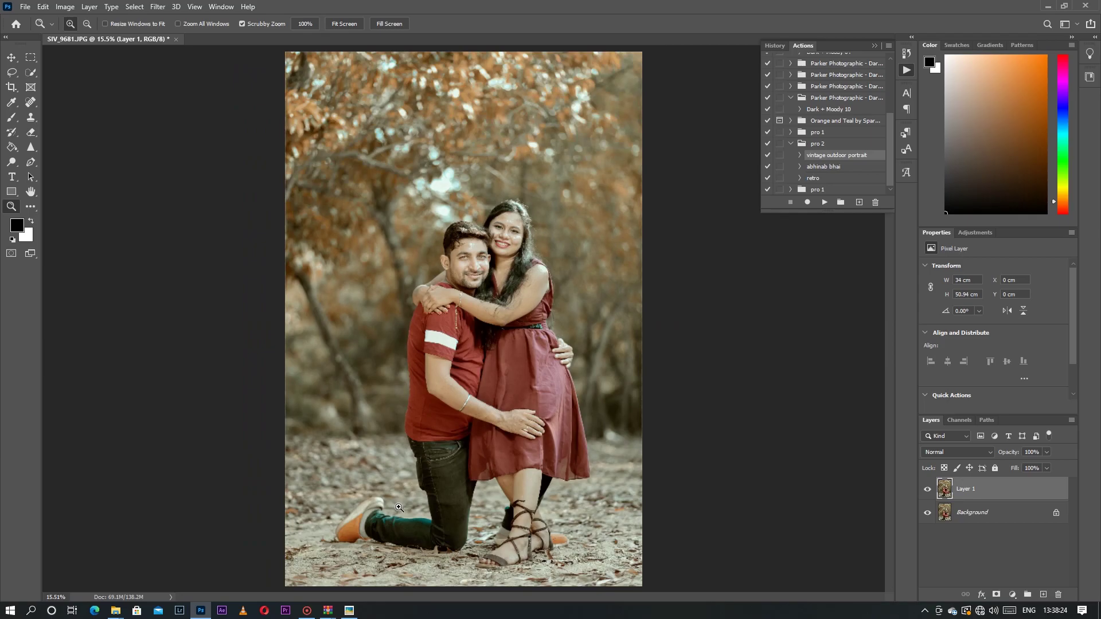
- Replace the suj.jpg preview with the original SIV_9681 in the Picasa viewer and rotate it upright
click(350, 610)
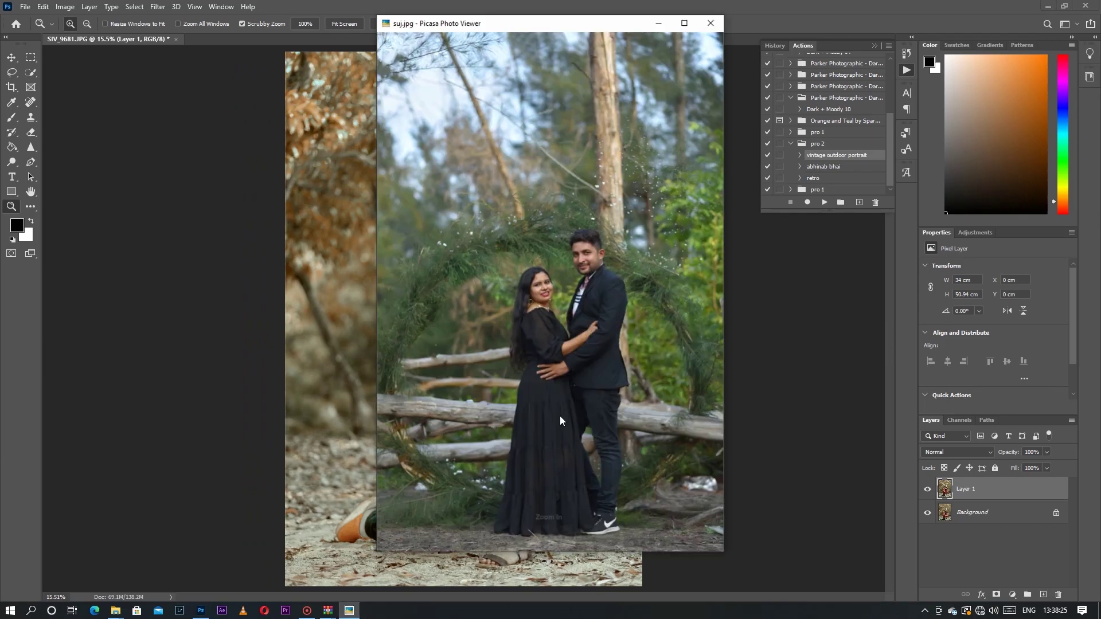
click(711, 23)
mouse_move(119, 611)
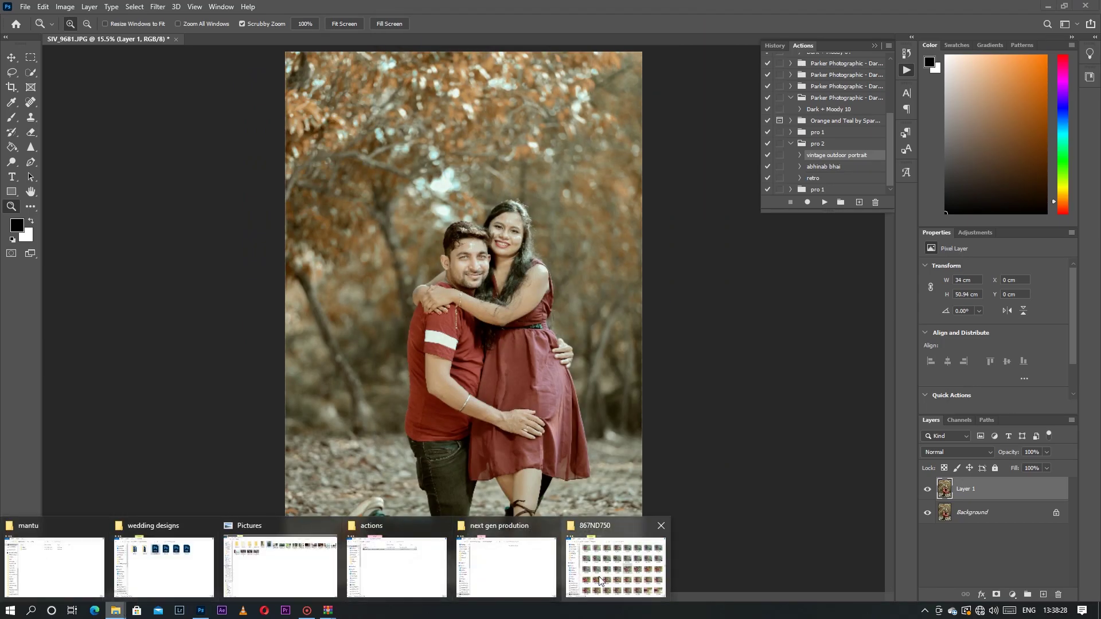
click(615, 559)
double_click(733, 411)
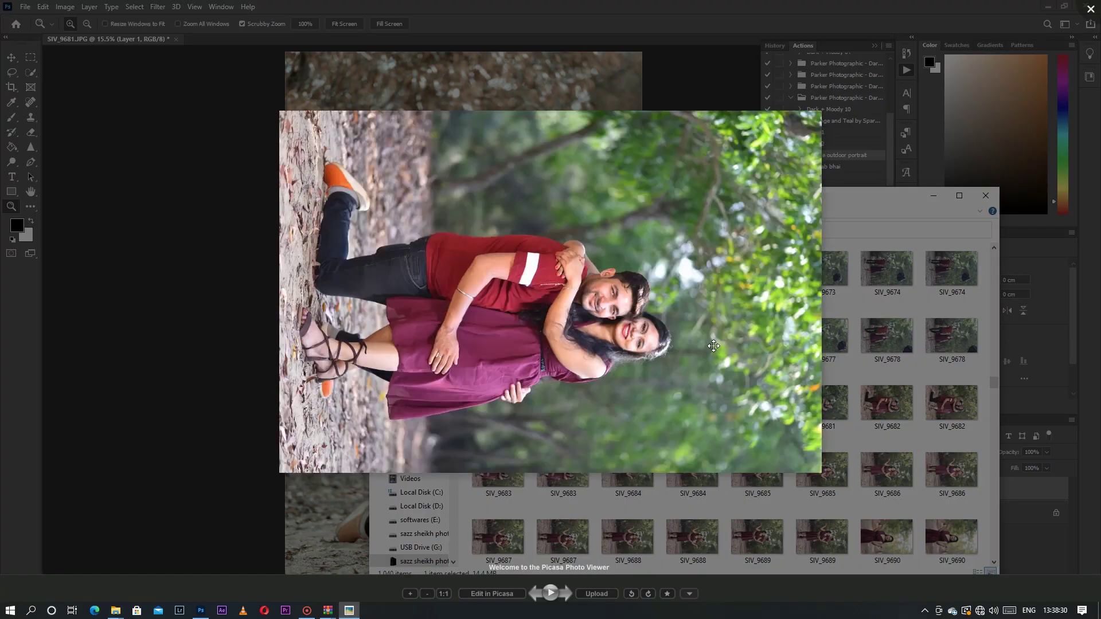
click(631, 593)
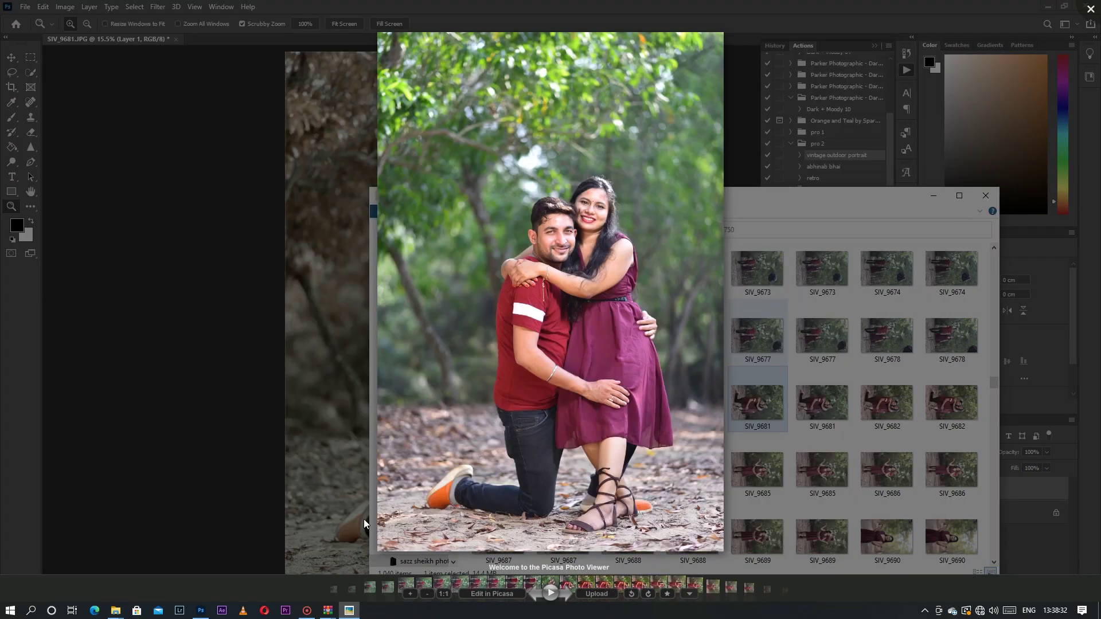
- Compare the vintage grade in Photoshop, close up and in full, with the original SIV_9681.JPG in the Picasa viewer
click(201, 612)
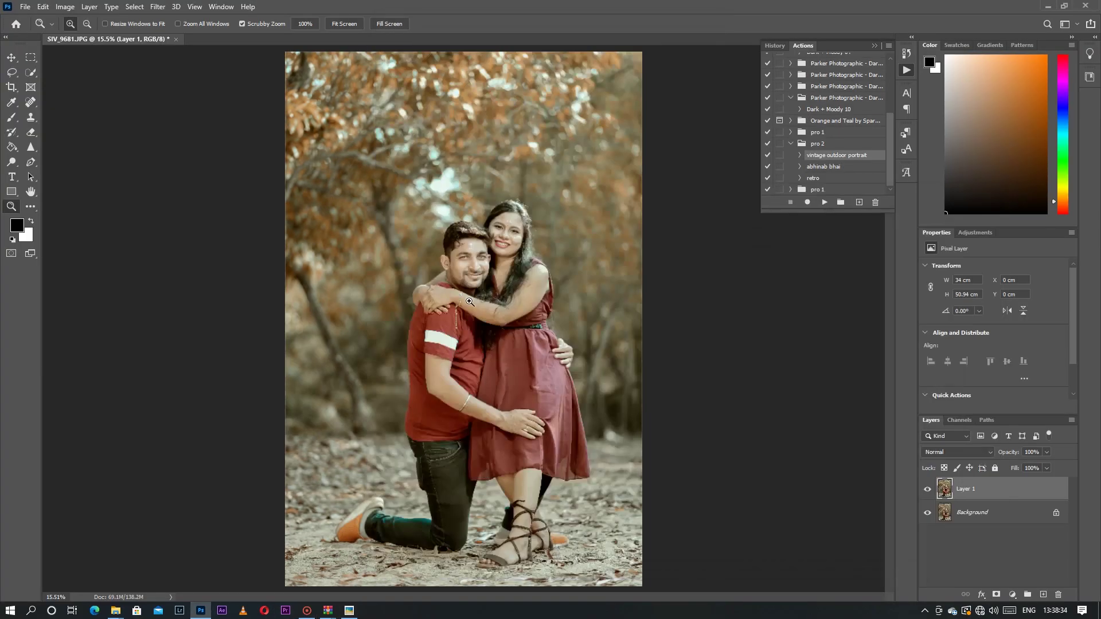
click(372, 75)
drag(482, 242, 481, 242)
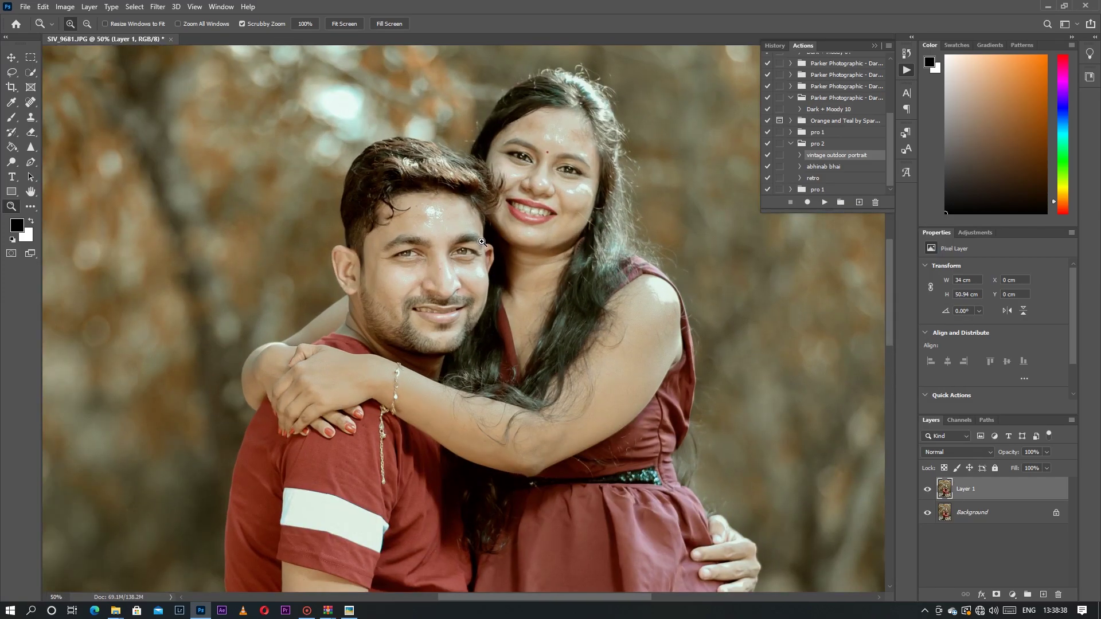
click(345, 23)
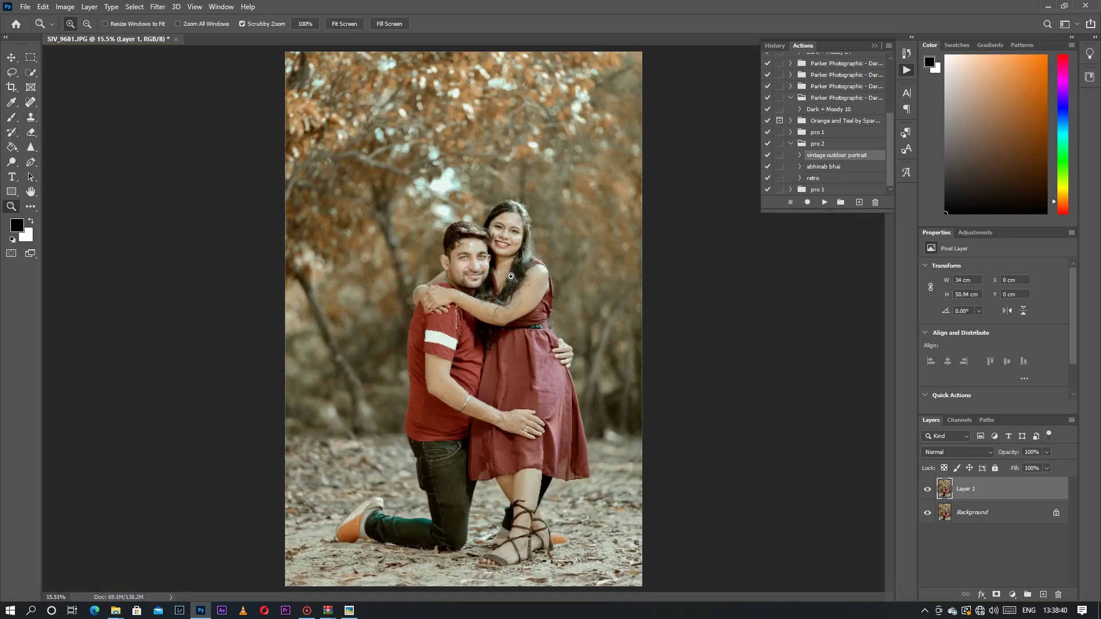
click(349, 611)
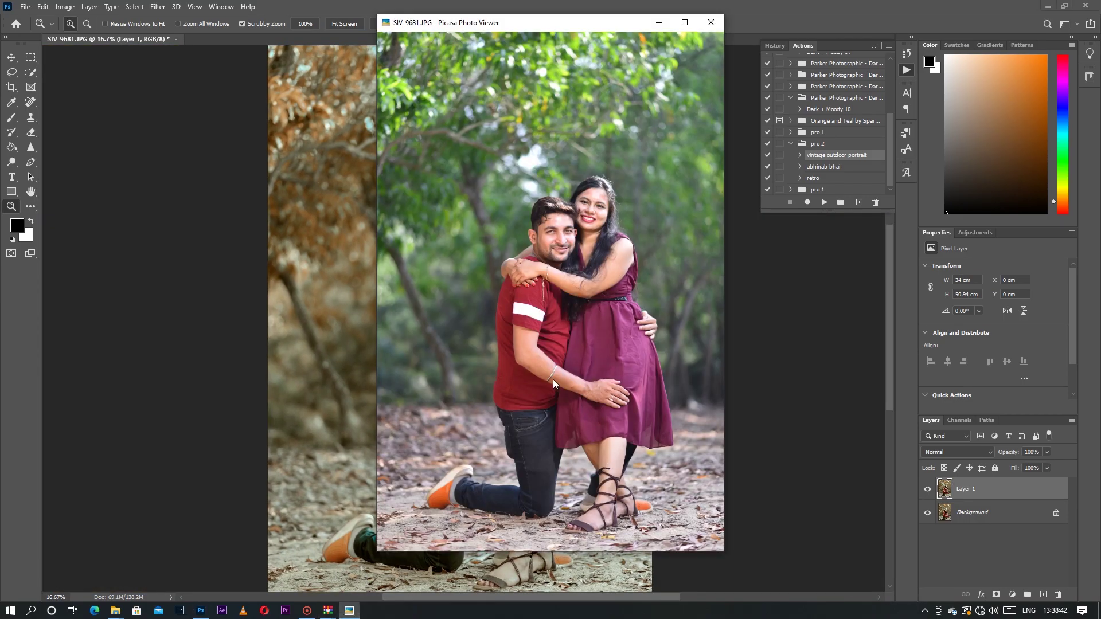
click(659, 22)
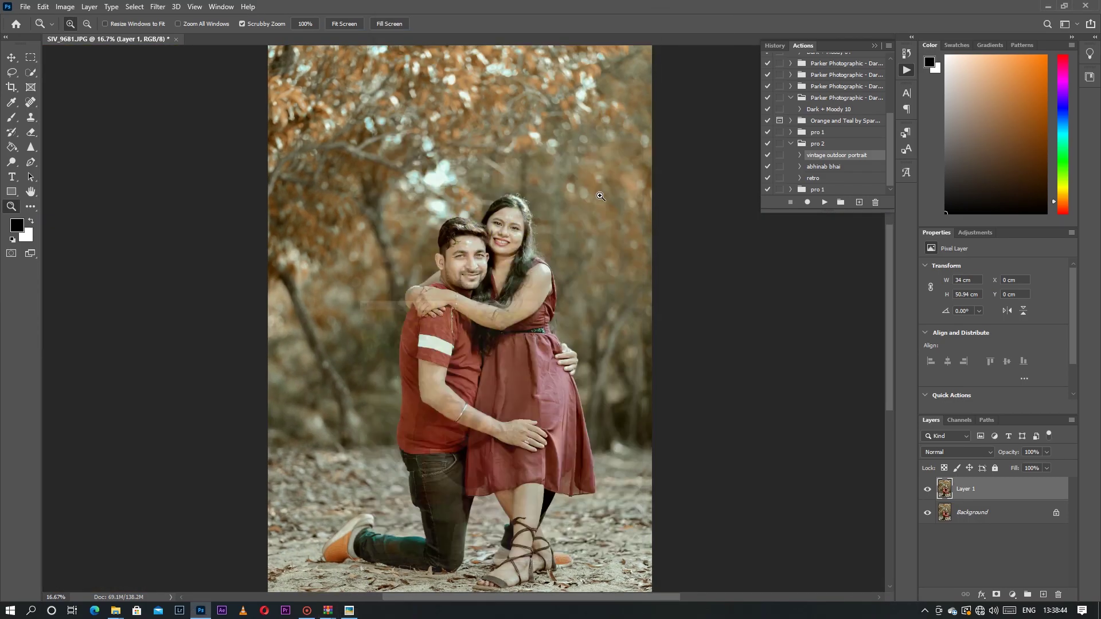
drag(540, 249, 565, 245)
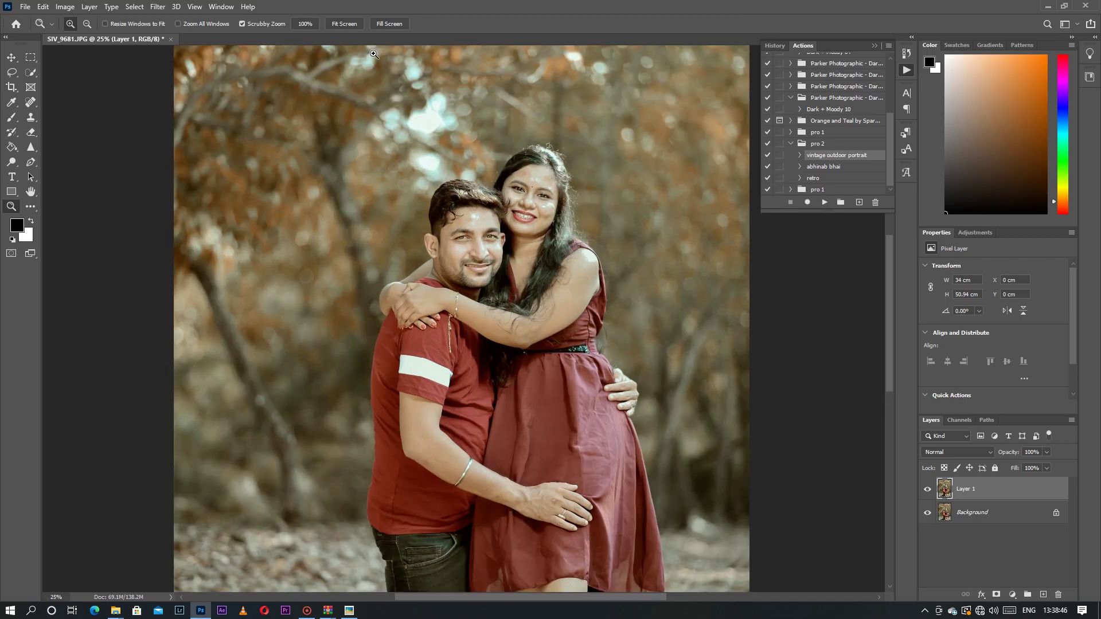
click(344, 24)
drag(264, 80, 230, 81)
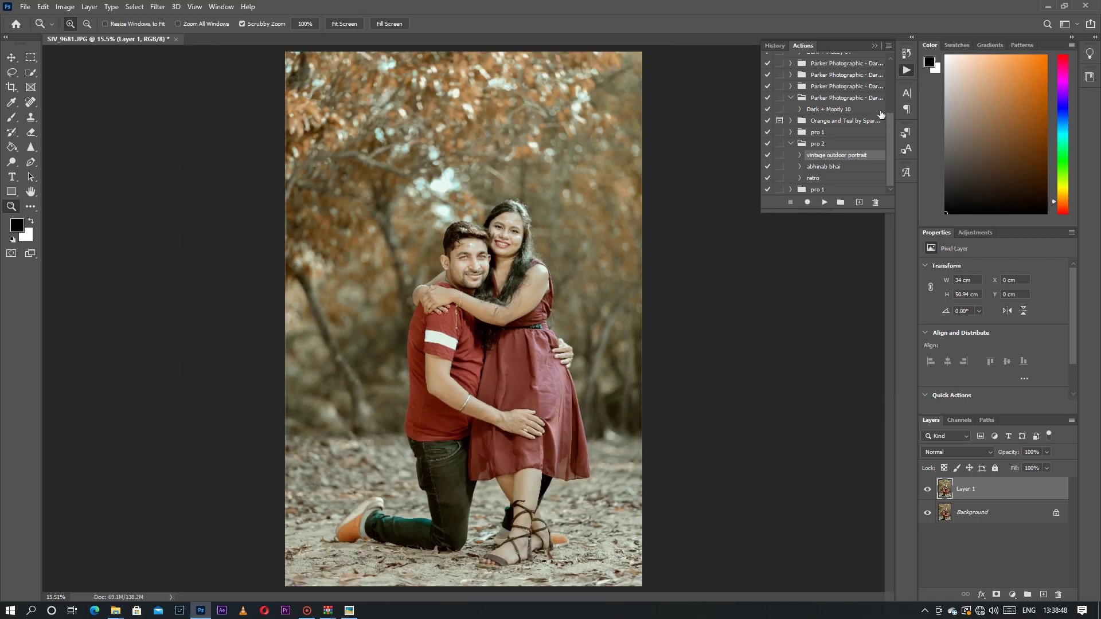
click(155, 7)
mouse_move(231, 258)
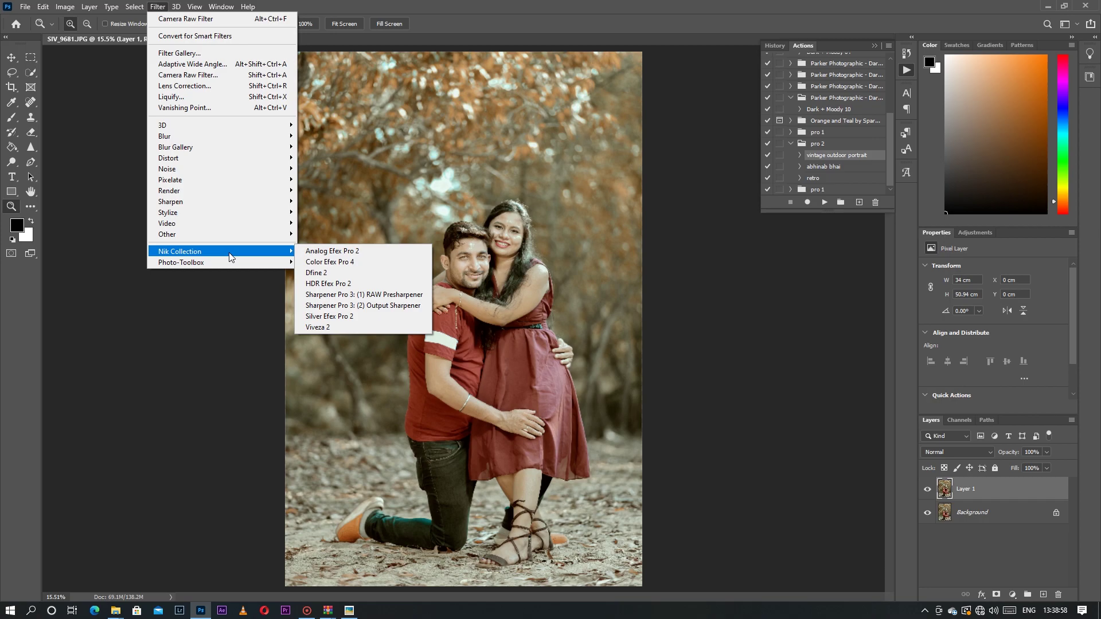
click(508, 222)
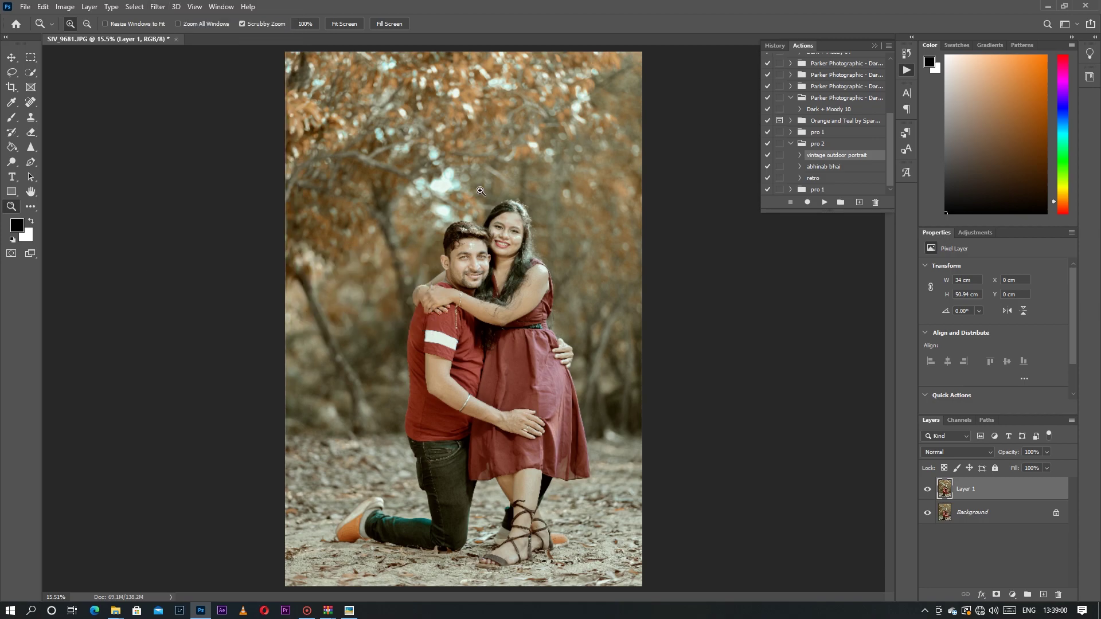